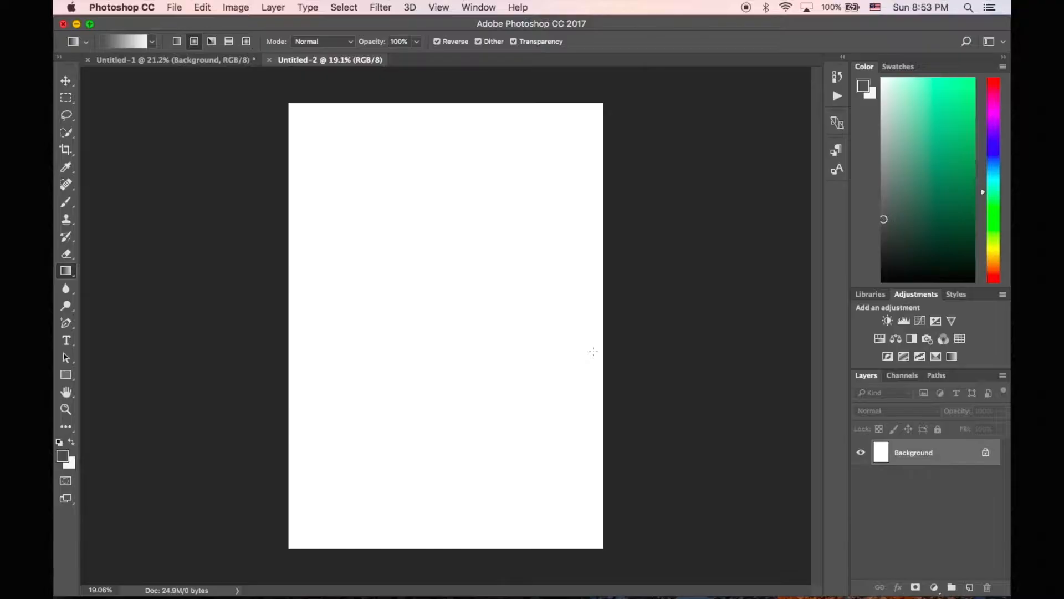
- Place the desktop photo DSC09346.JPG into the blank Untitled-2 document as a new layer
{"action": "key", "text": "ctrl+Right"}
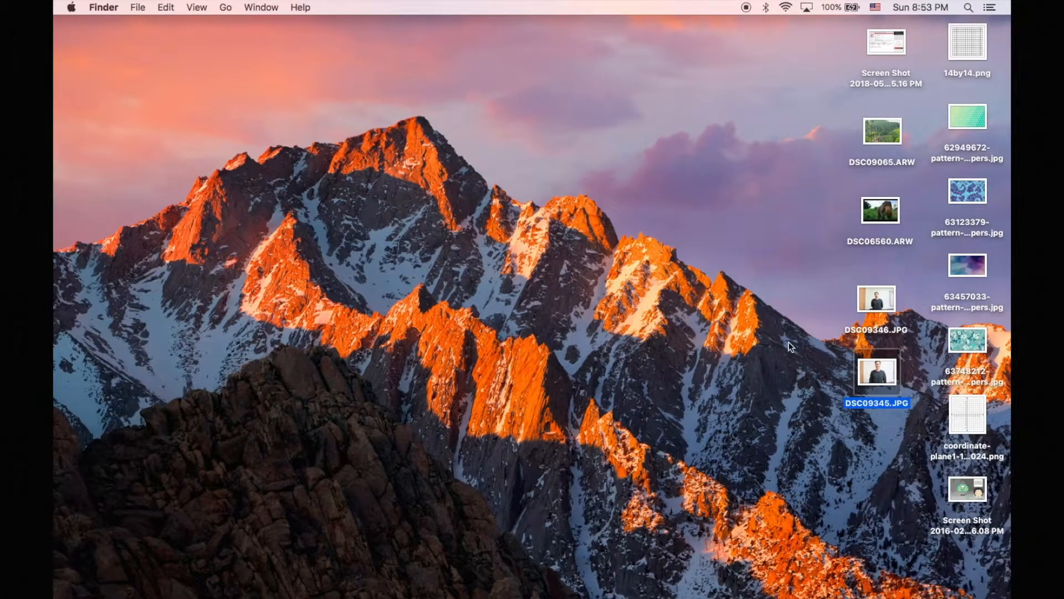
{"action": "left_click_drag", "start_coordinate": [873, 294], "coordinate": [414, 283]}
{"action": "key", "text": "ctrl+Left"}
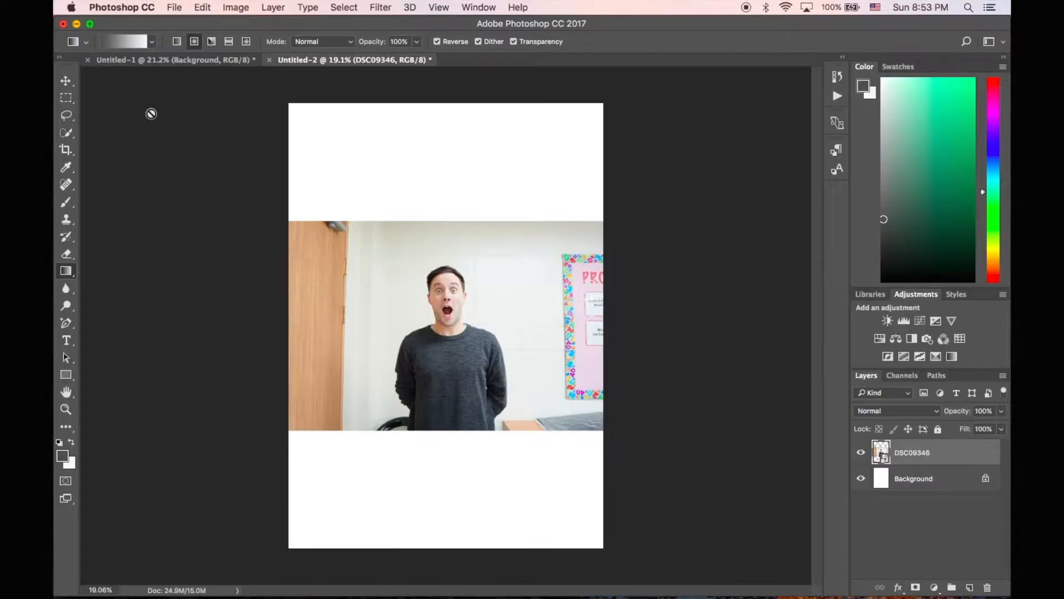
{"action": "left_click", "coordinate": [72, 82]}
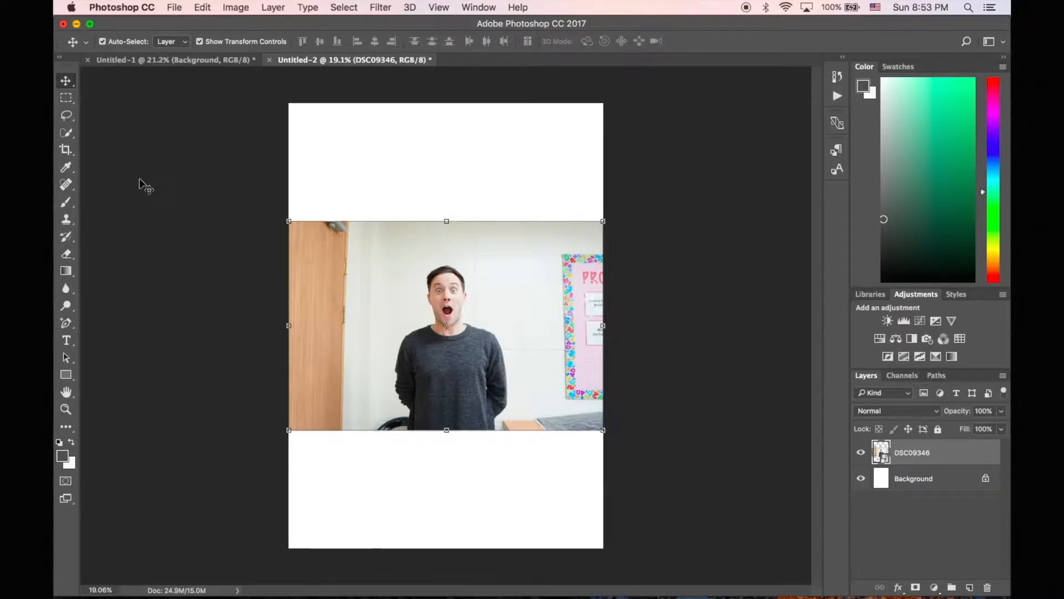
- Select the man's dark sweater in the photo with the Quick Selection tool
{"action": "left_click", "coordinate": [67, 133]}
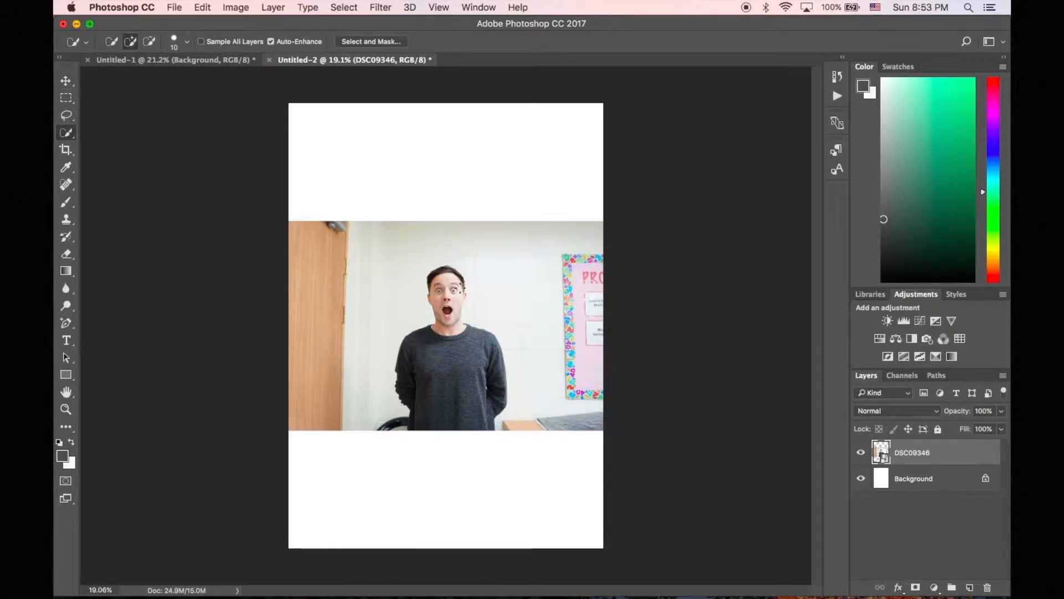
{"action": "scroll", "coordinate": [461, 286], "scroll_direction": "up", "scroll_amount": 5}
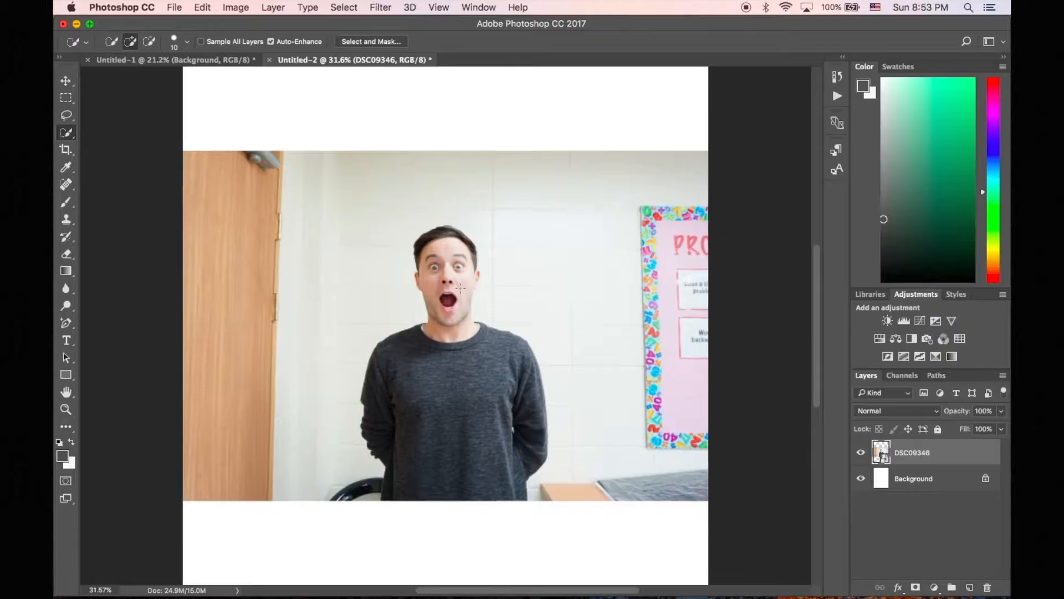
{"action": "scroll", "coordinate": [462, 287], "scroll_direction": "down", "scroll_amount": 2}
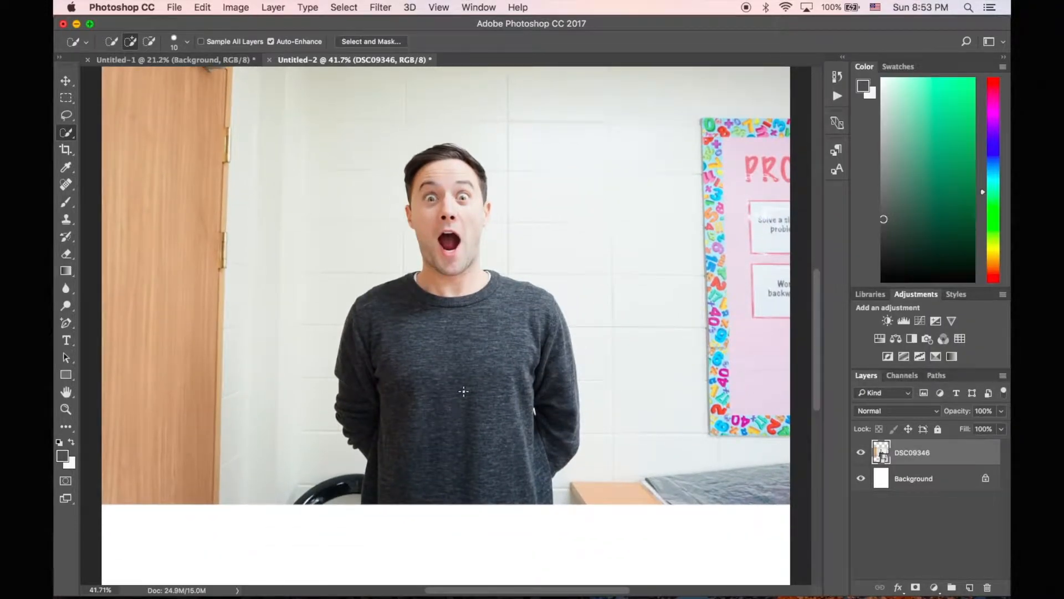
{"action": "left_click_drag", "start_coordinate": [452, 404], "coordinate": [437, 434]}
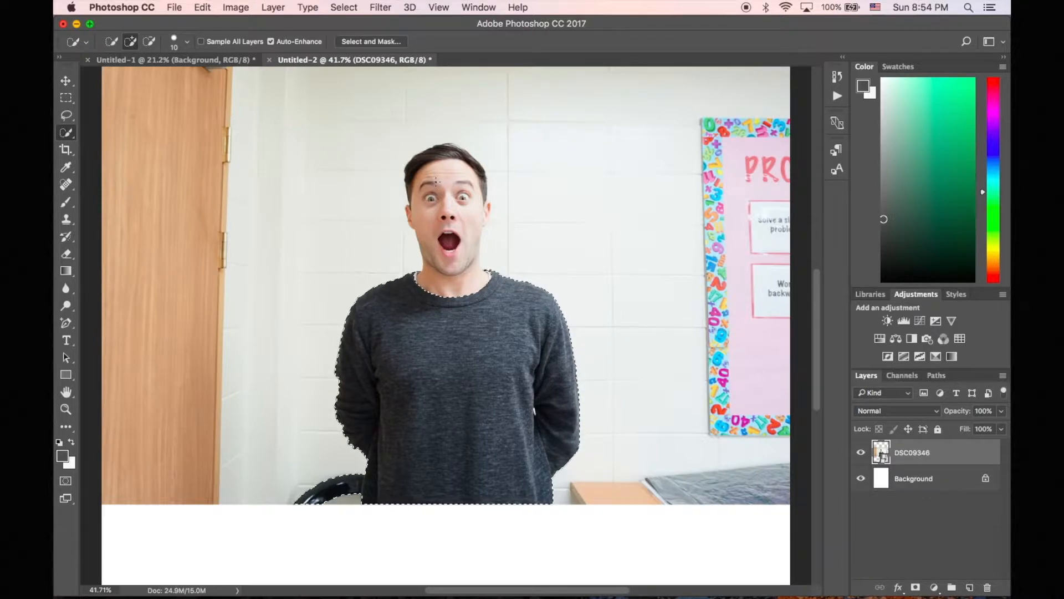
- Enlarge the Quick Selection brush to 45 px and add the man's head and neck to the selection
{"action": "key", "text": "bracketright"}
{"action": "key", "text": "bracketright"}
{"action": "key", "text": "bracketright"}
{"action": "key", "text": "bracketright"}
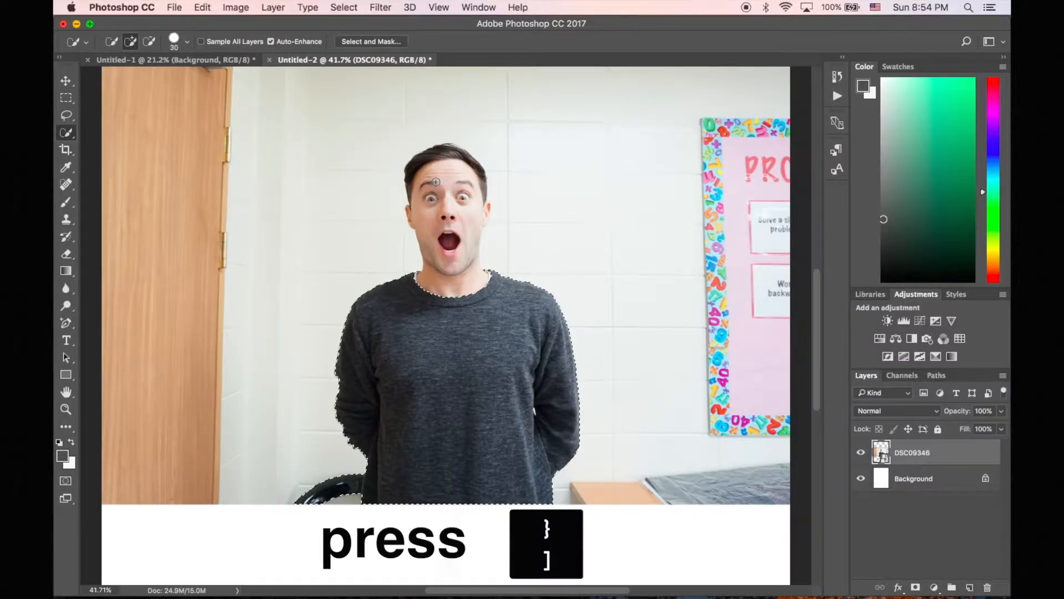
{"action": "key", "text": "bracketright"}
{"action": "key", "text": "bracketright"}
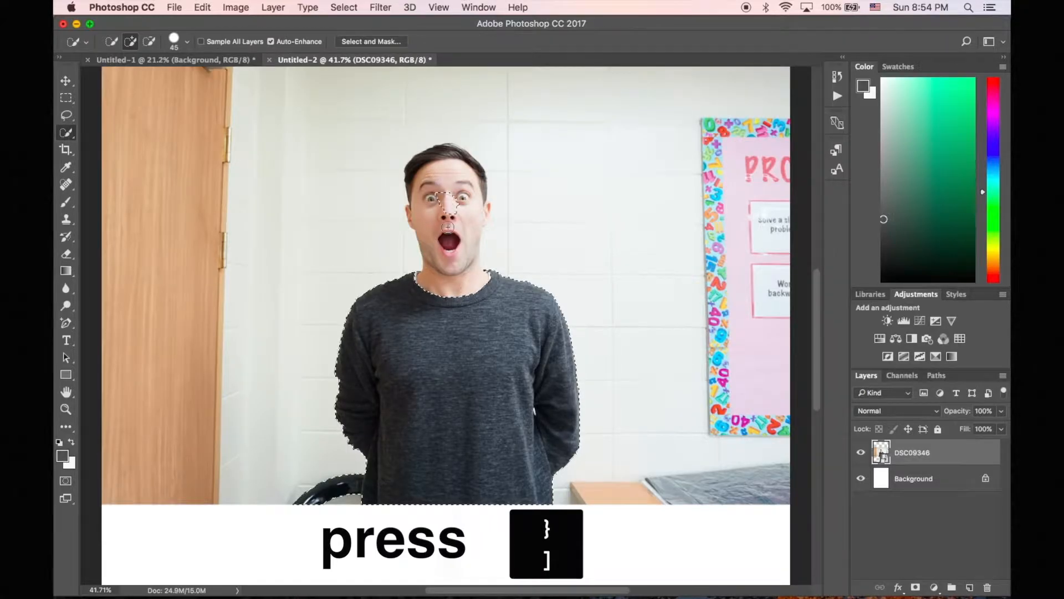
{"action": "mouse_move", "coordinate": [445, 202]}
{"action": "left_mouse_down"}
{"action": "mouse_move", "coordinate": [442, 271]}
{"action": "mouse_move", "coordinate": [477, 284]}
{"action": "left_mouse_up"}
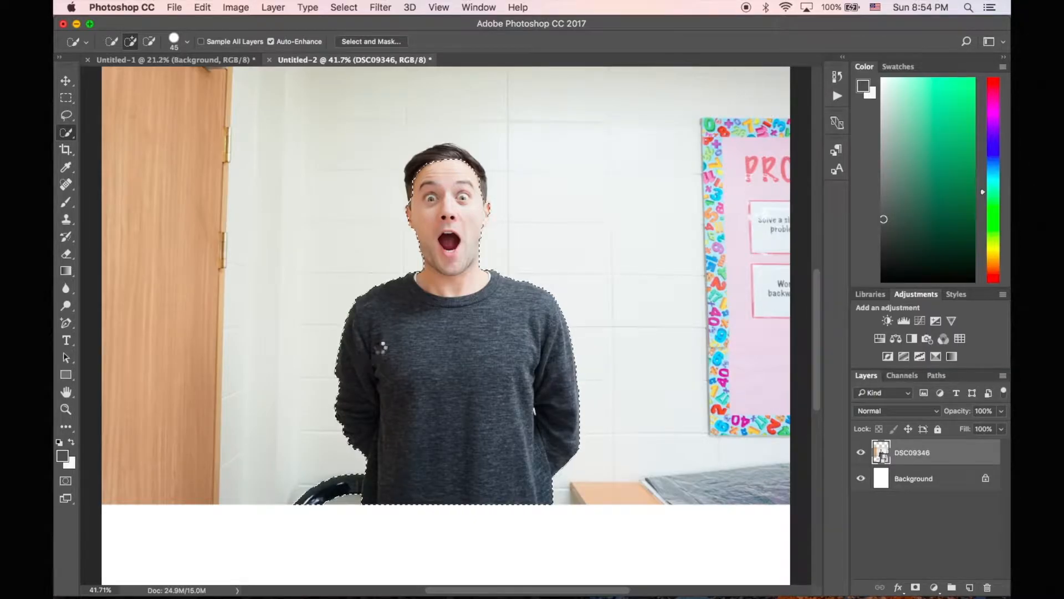
- Subtract the black chair beside the sweater's lower edge from the selection
{"action": "scroll", "coordinate": [325, 441], "scroll_direction": "up", "scroll_amount": 5}
{"action": "scroll", "coordinate": [325, 442], "scroll_direction": "down", "scroll_amount": 9}
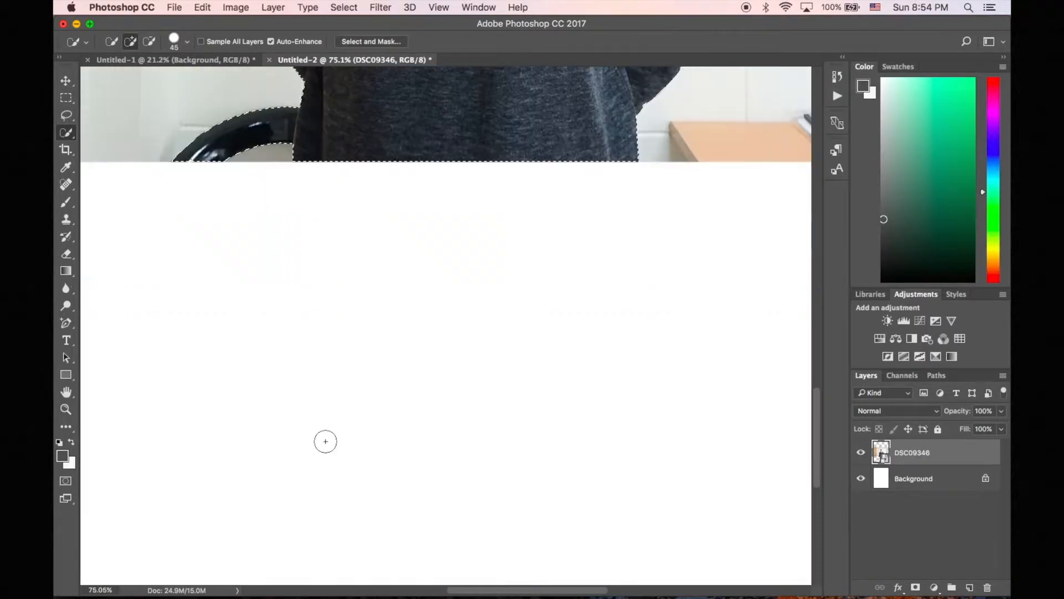
{"action": "scroll", "coordinate": [326, 441], "scroll_direction": "up", "scroll_amount": 3}
{"action": "scroll", "coordinate": [325, 441], "scroll_direction": "up", "scroll_amount": 2}
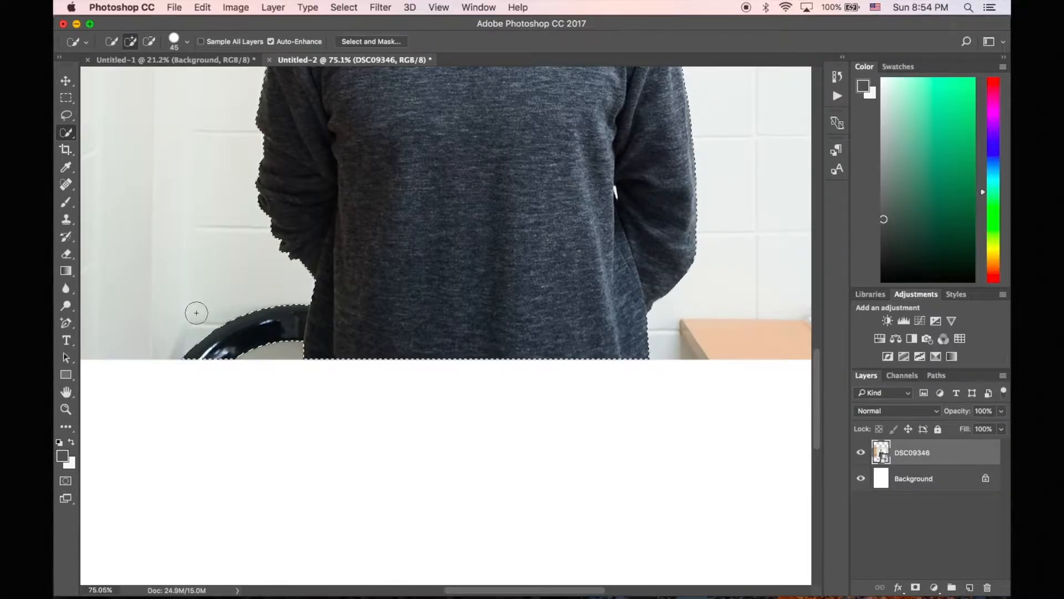
{"action": "key", "text": "alt"}
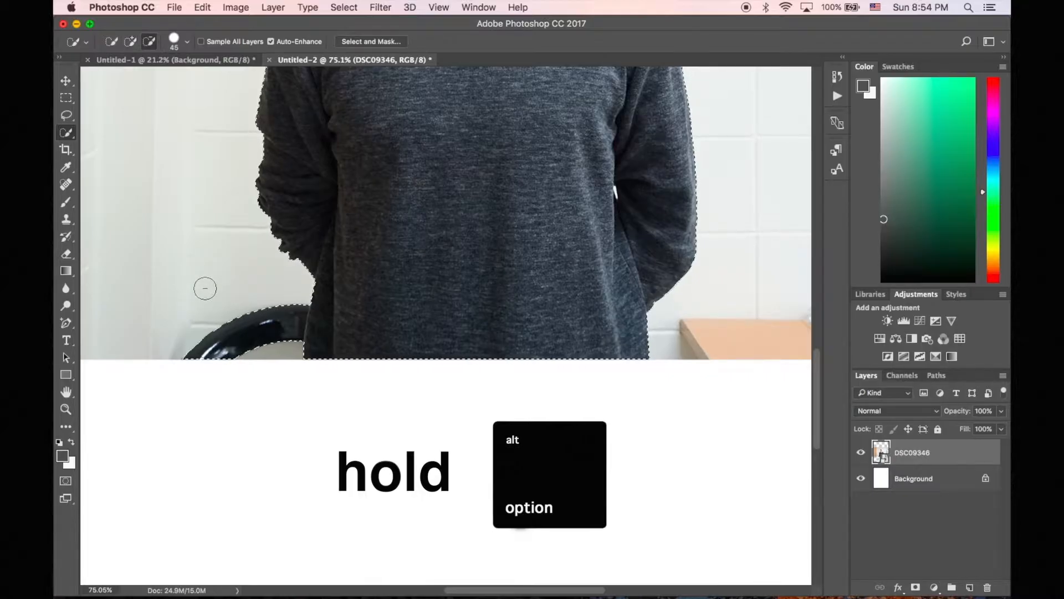
{"action": "mouse_move", "coordinate": [203, 334]}
{"action": "left_mouse_down"}
{"action": "mouse_move", "coordinate": [232, 358]}
{"action": "mouse_move", "coordinate": [275, 336]}
{"action": "left_mouse_up"}
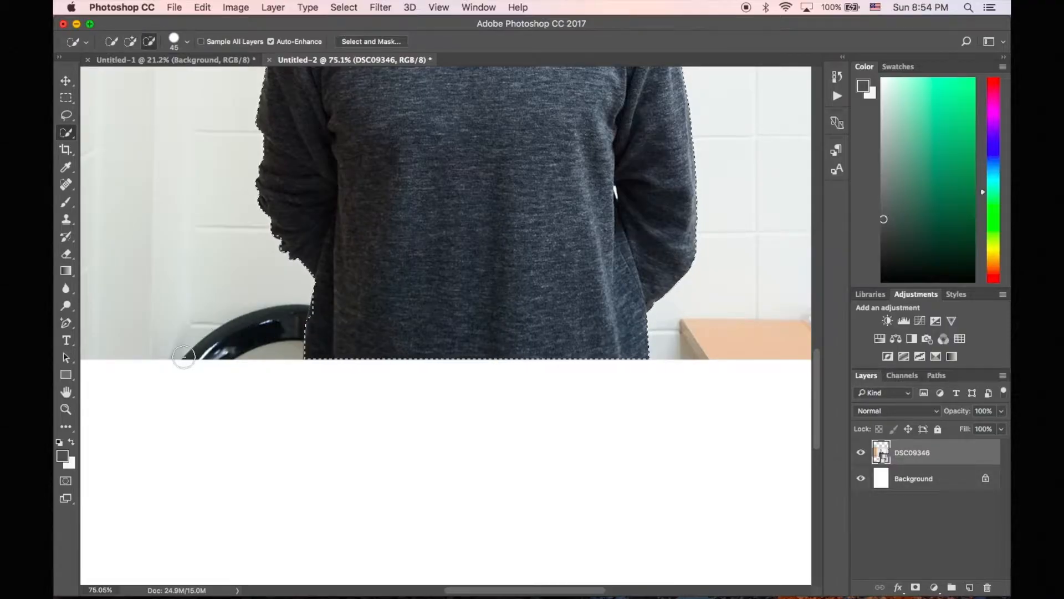
- Reduce the Quick Selection brush size to 15 px for fine work around the man's head
{"action": "scroll", "coordinate": [455, 285], "scroll_direction": "up", "scroll_amount": 4}
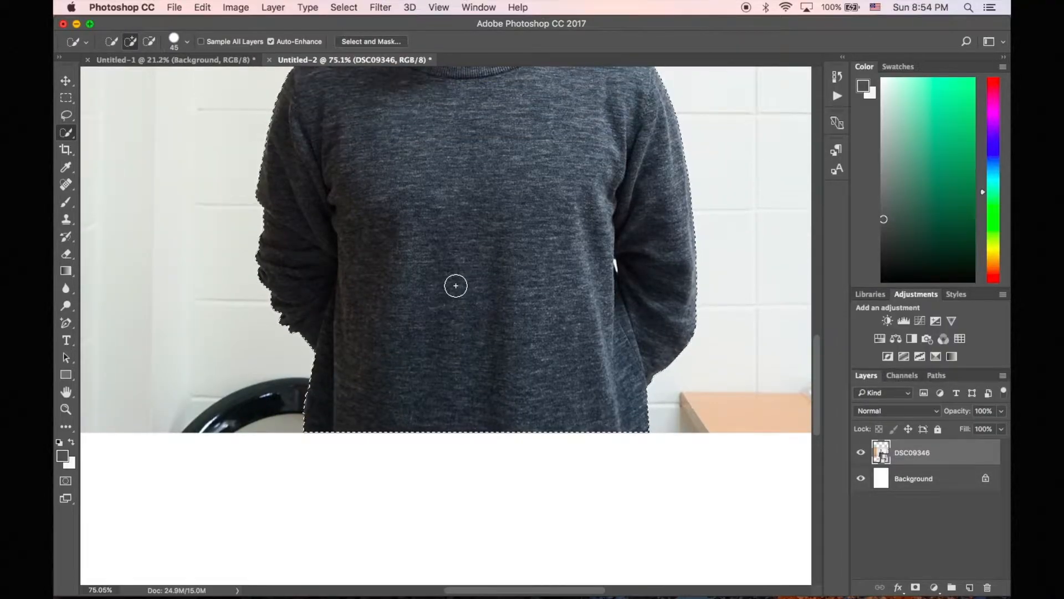
{"action": "scroll", "coordinate": [455, 285], "scroll_direction": "up", "scroll_amount": 10}
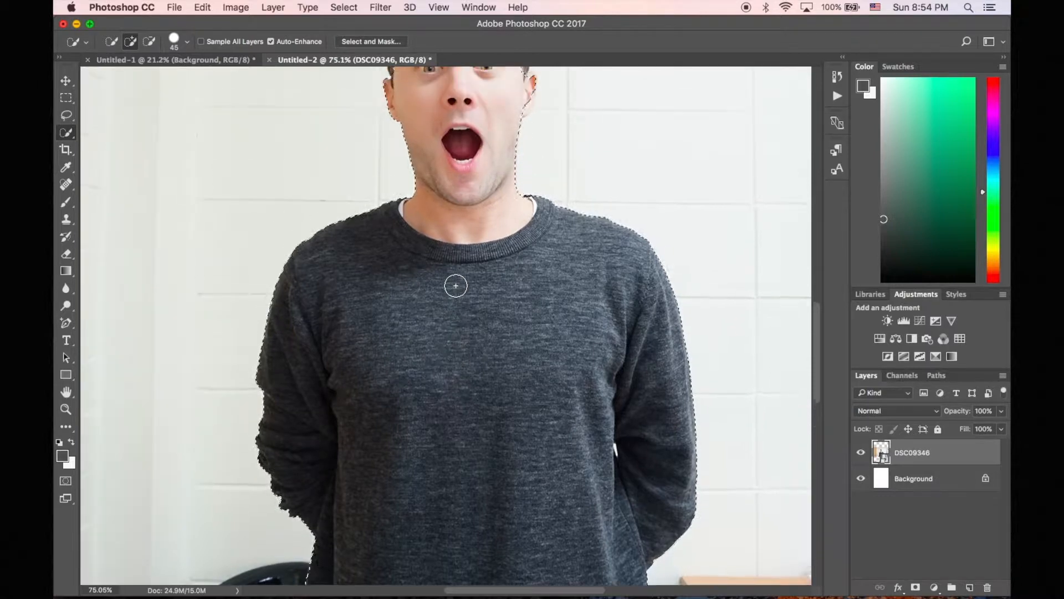
{"action": "scroll", "coordinate": [456, 286], "scroll_direction": "up", "scroll_amount": 8}
{"action": "scroll", "coordinate": [436, 250], "scroll_direction": "up", "scroll_amount": 5}
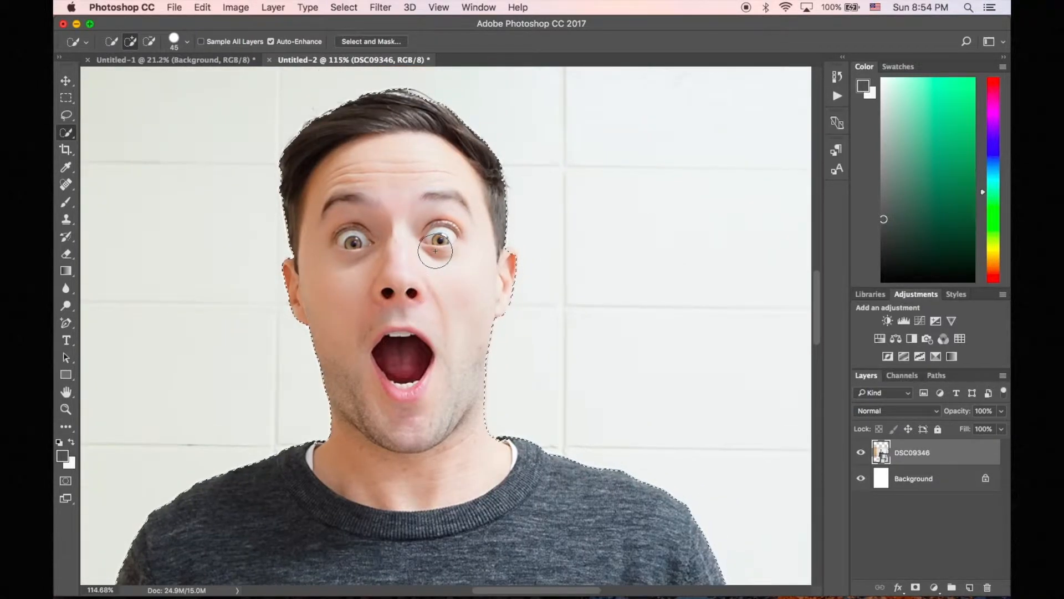
{"action": "key", "text": "bracketleft"}
{"action": "key", "text": "bracketleft"}
{"action": "key", "text": "bracketleft"}
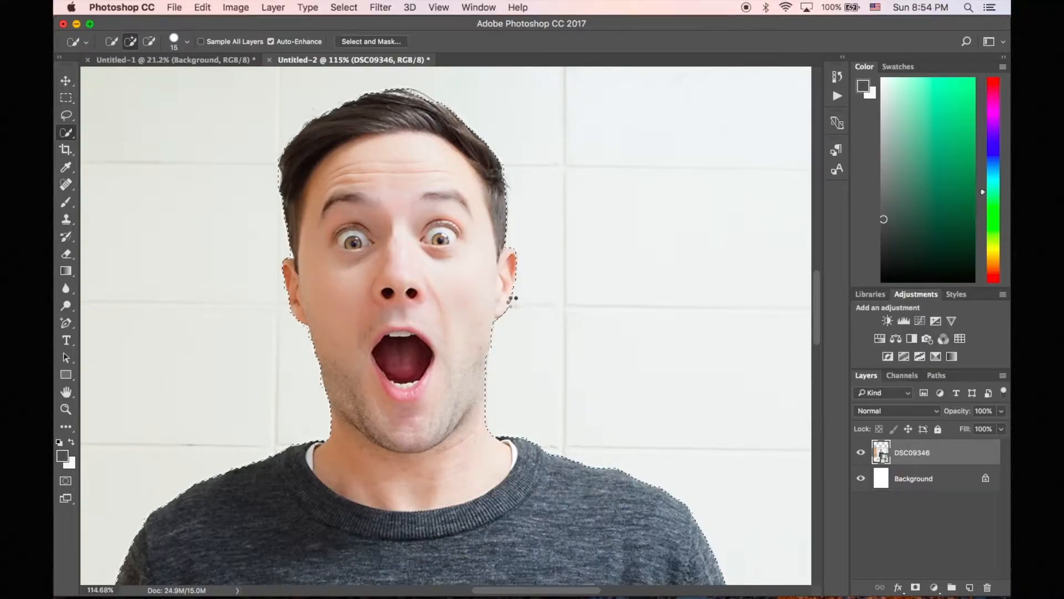
- Examine the selection edge around the man's shoulders, both arms, sweater hem and head for areas that need correcting
{"action": "scroll", "coordinate": [532, 318], "scroll_direction": "down", "scroll_amount": 5}
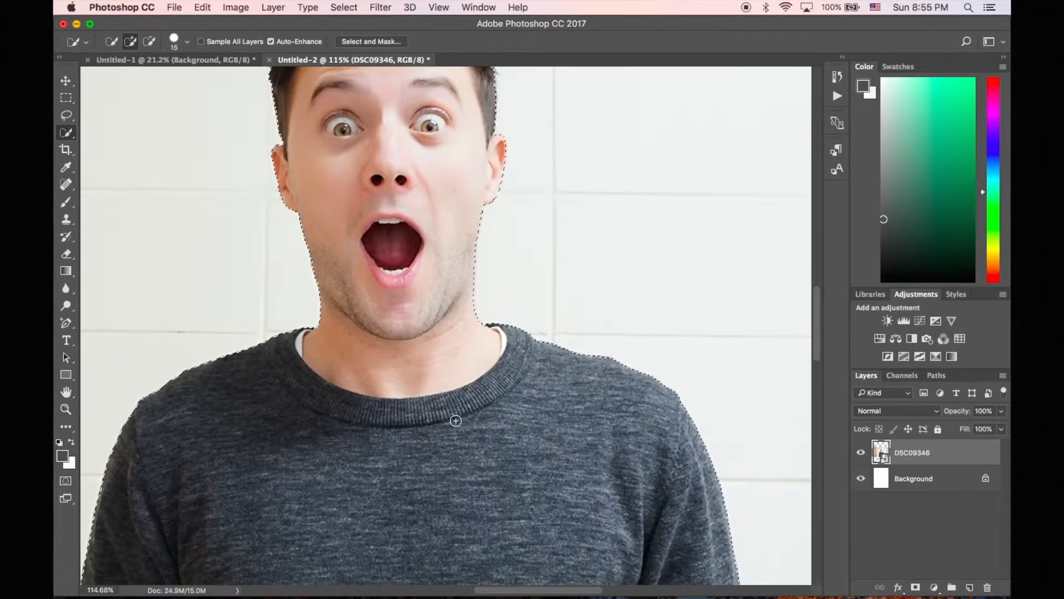
{"action": "scroll", "coordinate": [460, 424], "scroll_direction": "down", "scroll_amount": 6}
{"action": "scroll", "coordinate": [460, 424], "scroll_direction": "right", "scroll_amount": 6}
{"action": "scroll", "coordinate": [467, 429], "scroll_direction": "down", "scroll_amount": 8}
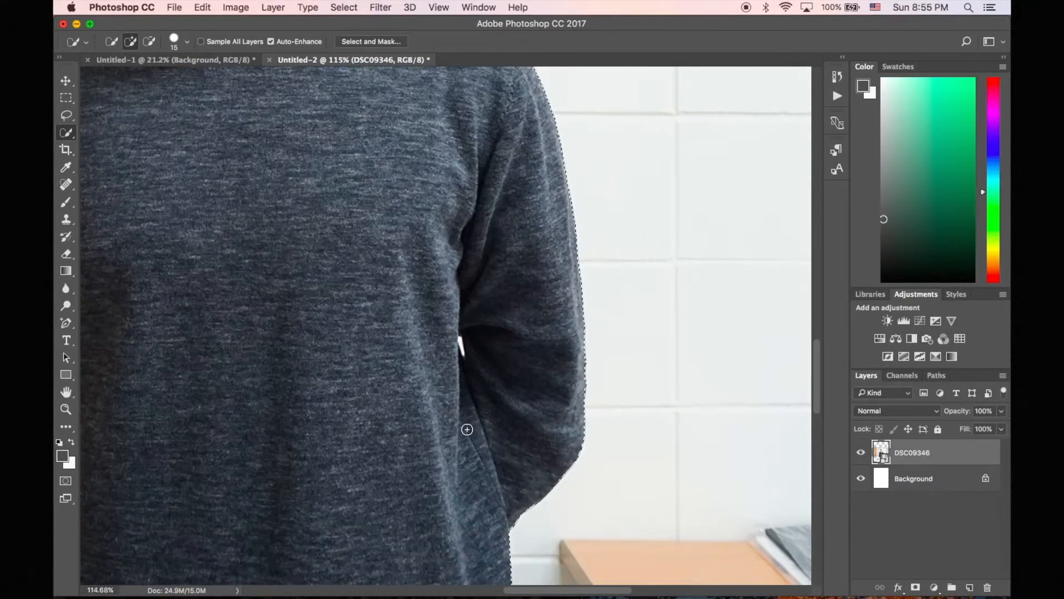
{"action": "scroll", "coordinate": [467, 429], "scroll_direction": "left", "scroll_amount": 5}
{"action": "scroll", "coordinate": [467, 429], "scroll_direction": "left", "scroll_amount": 3}
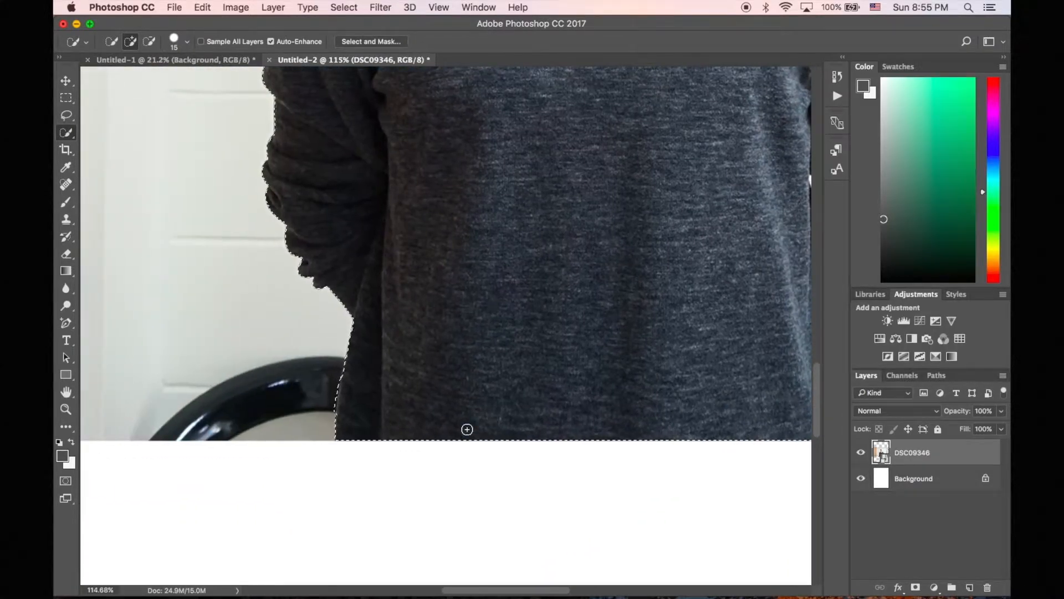
{"action": "scroll", "coordinate": [451, 340], "scroll_direction": "up", "scroll_amount": 8}
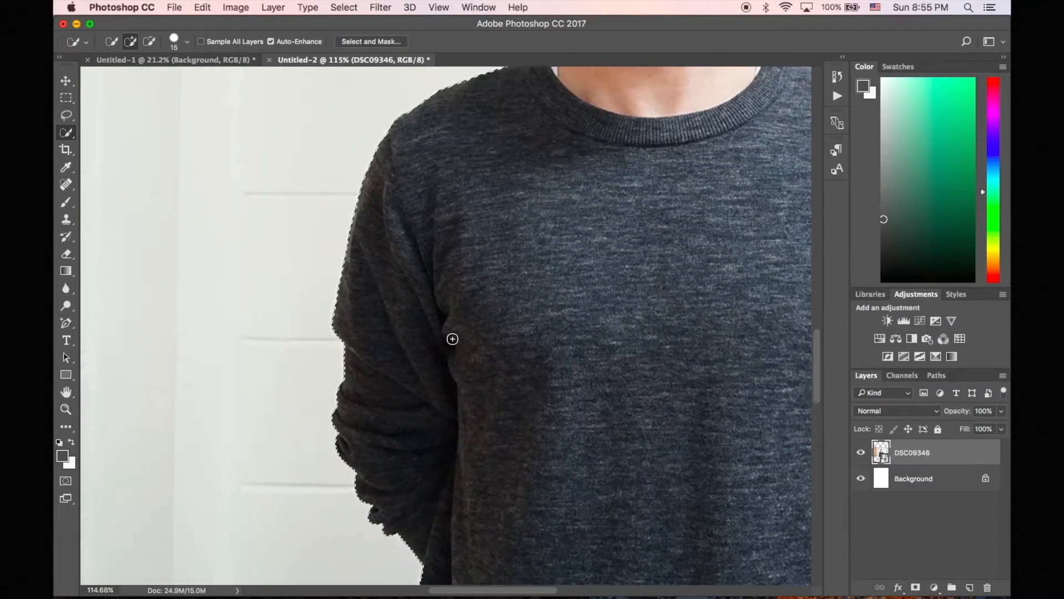
{"action": "scroll", "coordinate": [452, 339], "scroll_direction": "up", "scroll_amount": 10}
{"action": "scroll", "coordinate": [452, 339], "scroll_direction": "up", "scroll_amount": 3}
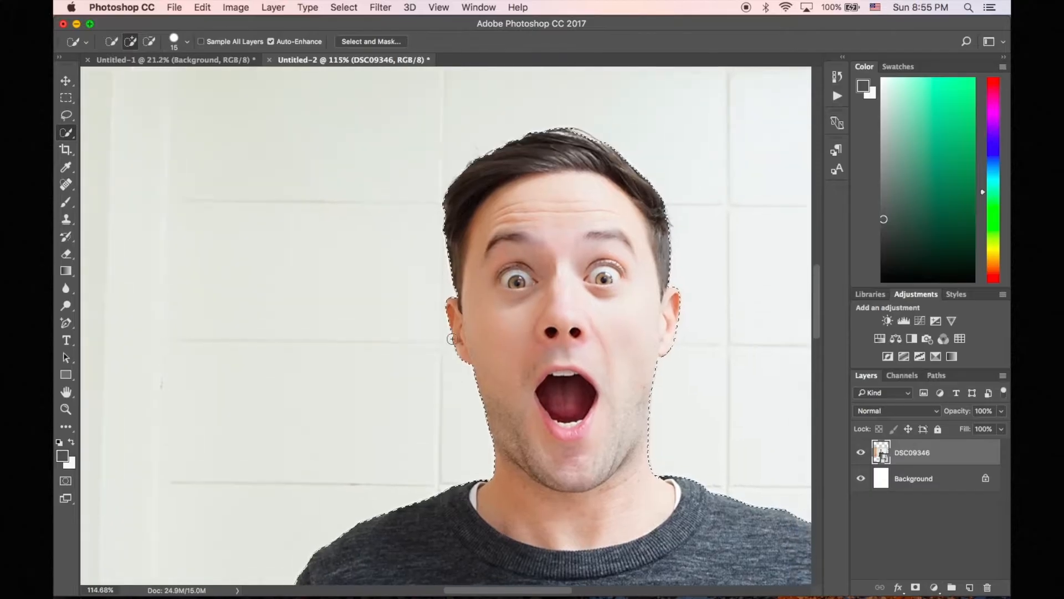
{"action": "scroll", "coordinate": [452, 338], "scroll_direction": "down", "scroll_amount": 5}
{"action": "scroll", "coordinate": [452, 339], "scroll_direction": "right", "scroll_amount": 3}
{"action": "scroll", "coordinate": [452, 338], "scroll_direction": "down", "scroll_amount": 10}
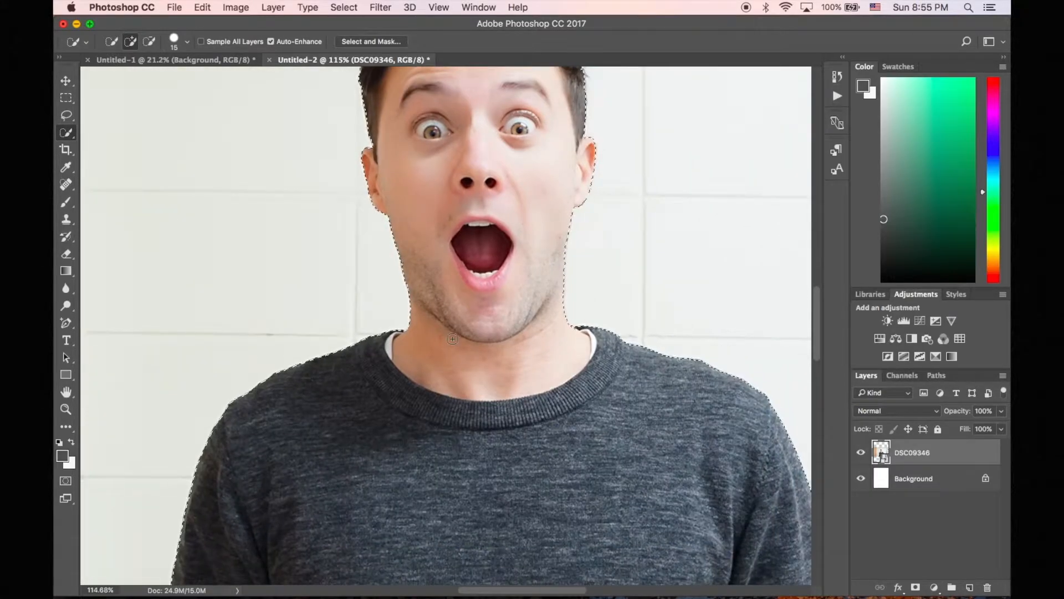
- Subtract the small white gap between the arm and torso from the selection with a 4 px brush
{"action": "scroll", "coordinate": [558, 327], "scroll_direction": "up", "scroll_amount": 8}
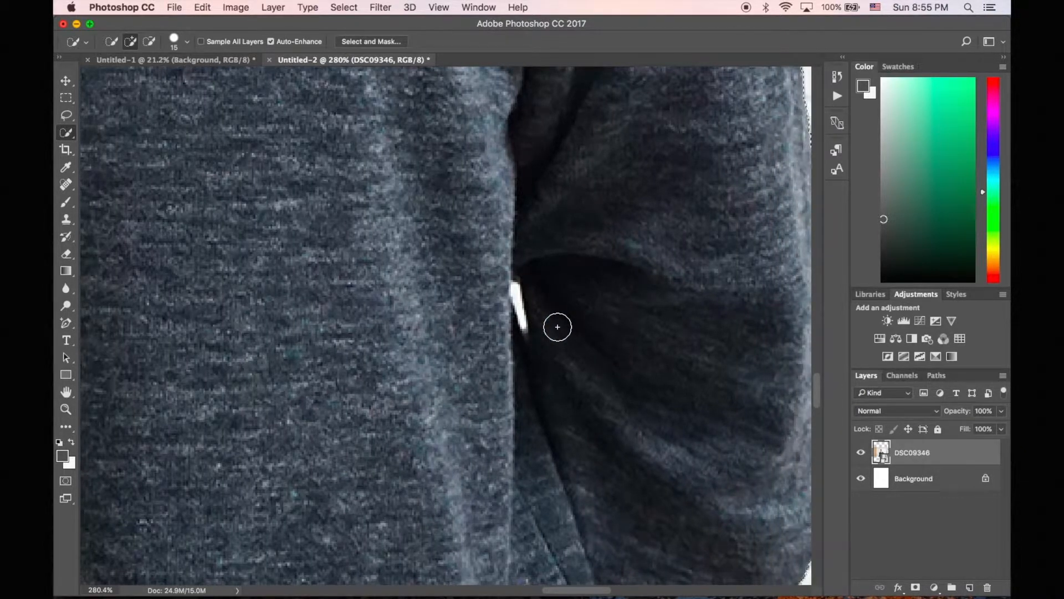
{"action": "key", "text": "bracketleft"}
{"action": "key", "text": "bracketleft"}
{"action": "key", "text": "bracketleft"}
{"action": "key", "text": "alt"}
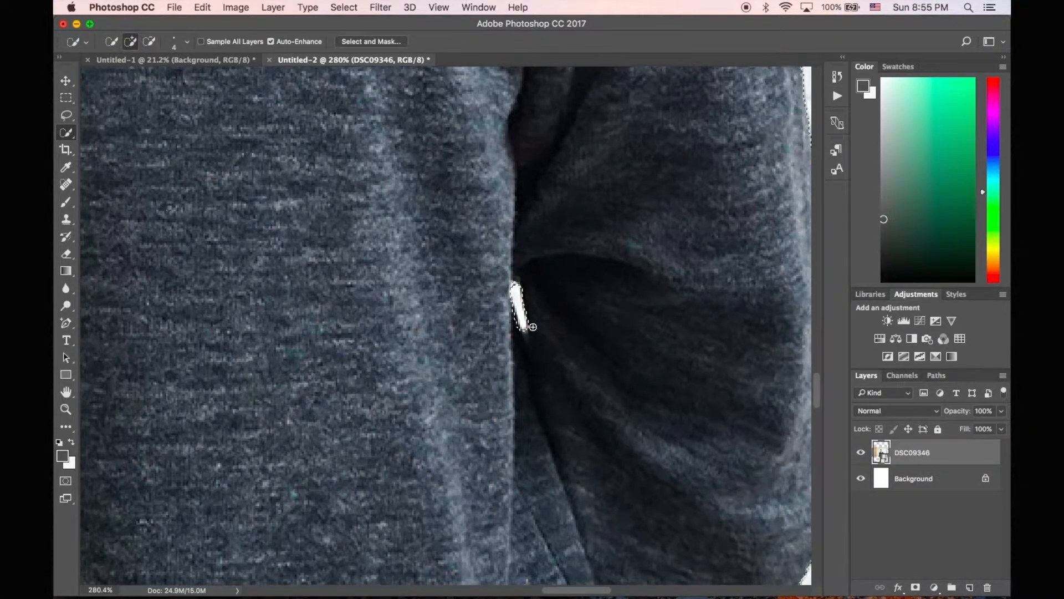
- Open the man's selection in Select and Mask and expand its output settings
{"action": "scroll", "coordinate": [554, 318], "scroll_direction": "down", "scroll_amount": 5}
{"action": "scroll", "coordinate": [579, 326], "scroll_direction": "down", "scroll_amount": 5}
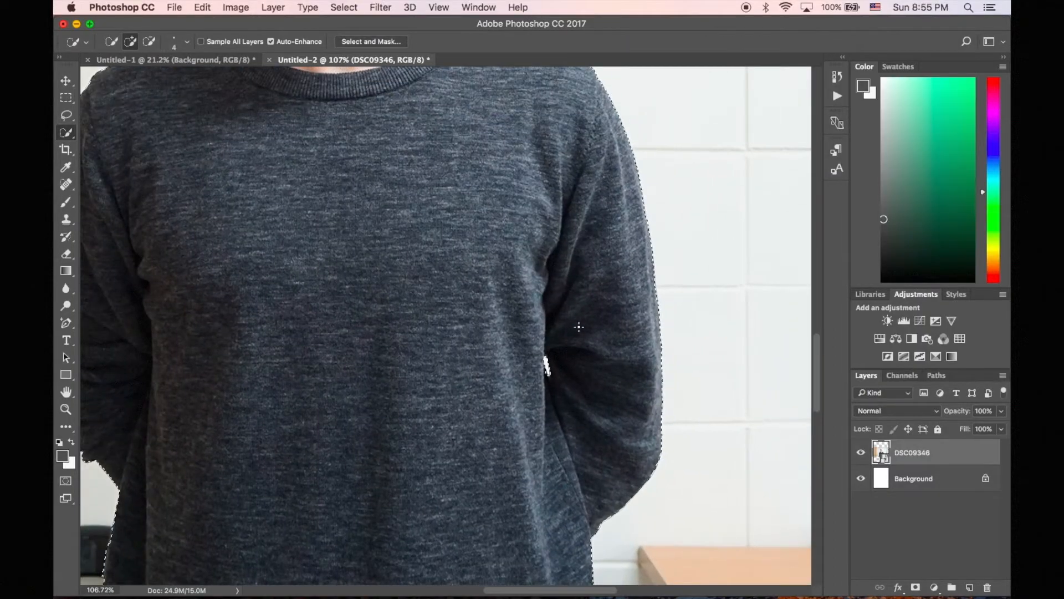
{"action": "scroll", "coordinate": [579, 326], "scroll_direction": "down", "scroll_amount": 3}
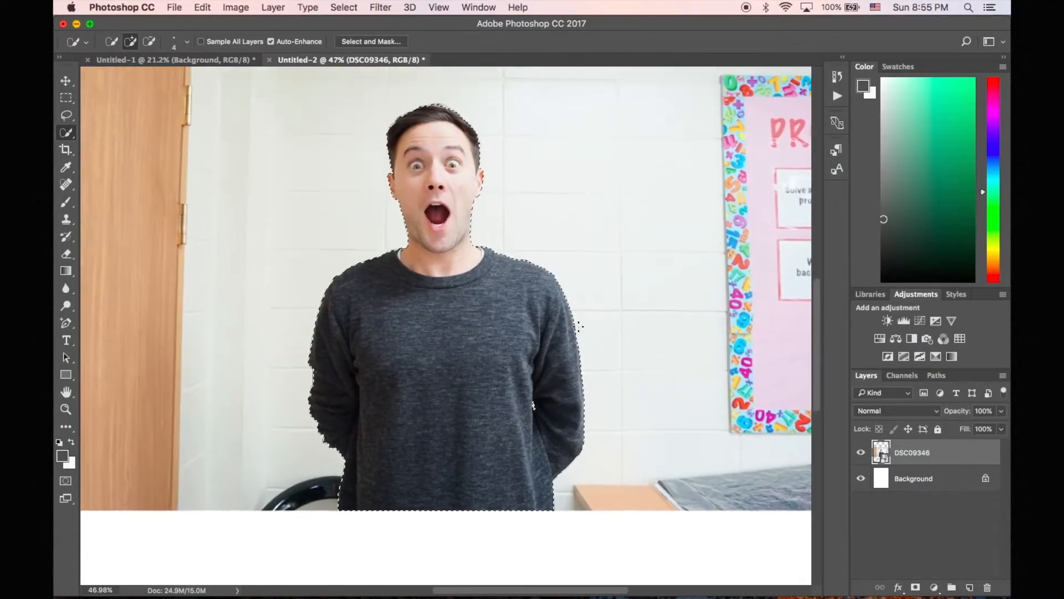
{"action": "scroll", "coordinate": [579, 327], "scroll_direction": "up", "scroll_amount": 1}
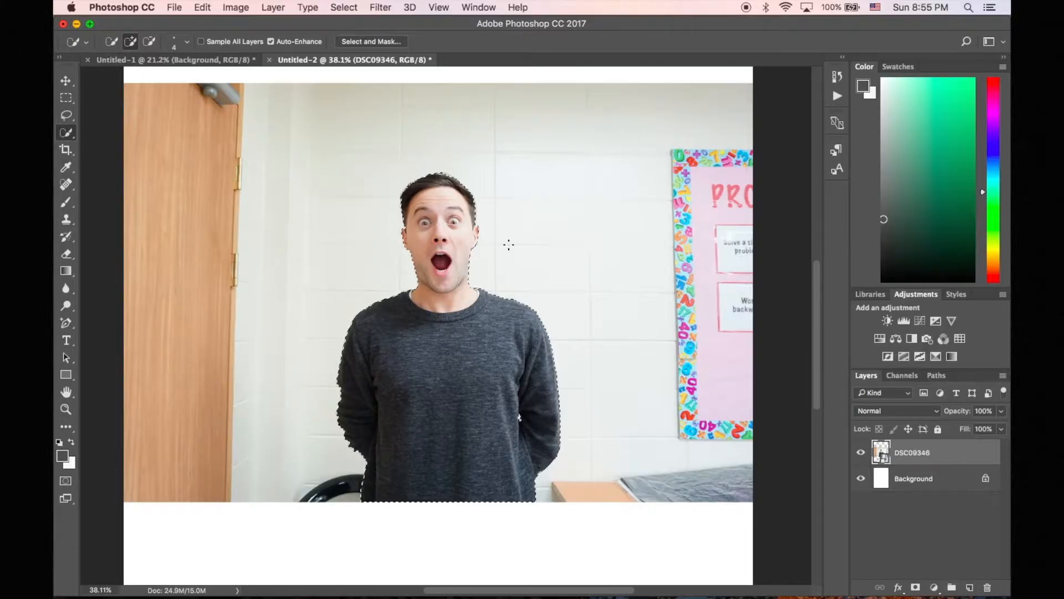
{"action": "left_click", "coordinate": [371, 41]}
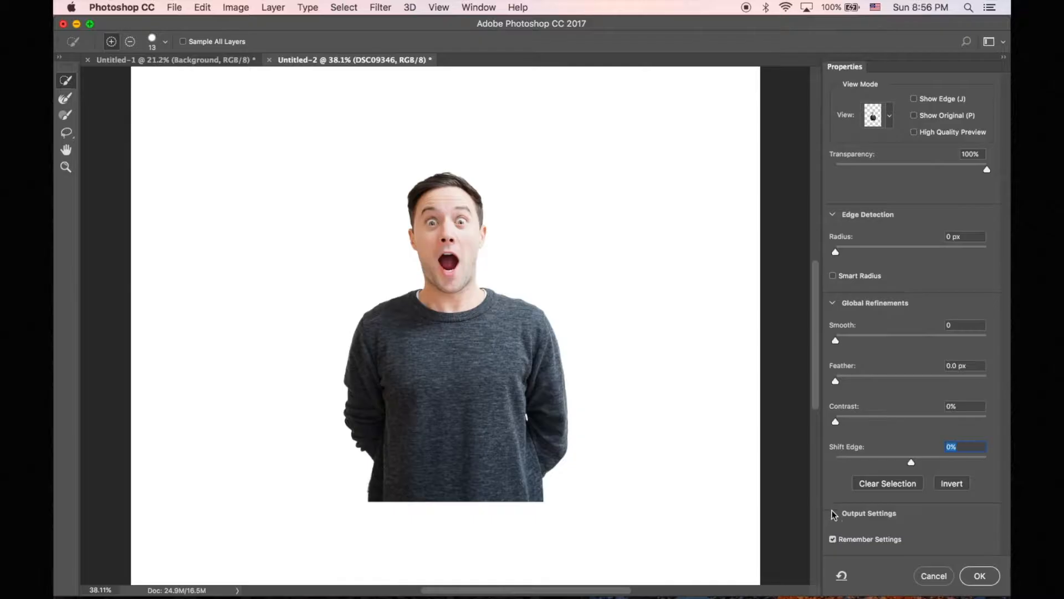
{"action": "left_click", "coordinate": [841, 519]}
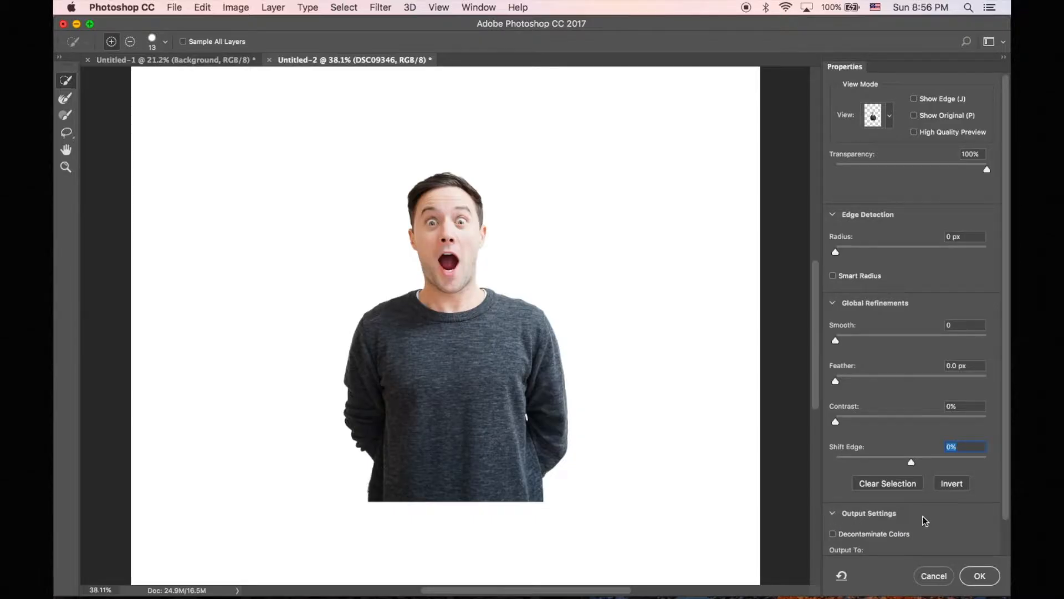
{"action": "scroll", "coordinate": [925, 519], "scroll_direction": "down", "scroll_amount": 1}
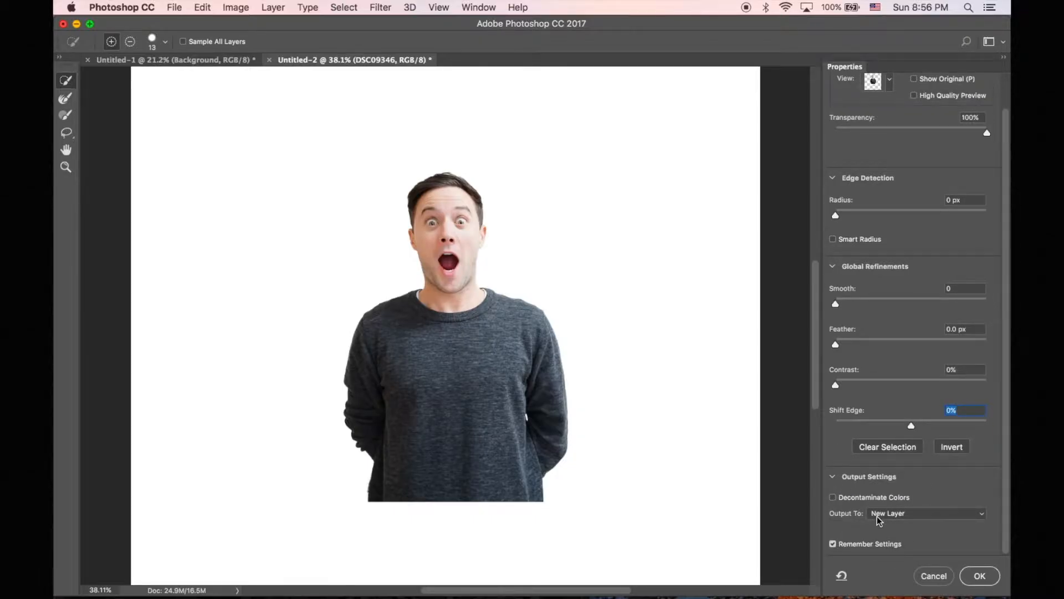
- Set Shift Edge to +8% with Transparency at 100%, and output the cutout to a new layer
{"action": "scroll", "coordinate": [951, 436], "scroll_direction": "up", "scroll_amount": 9}
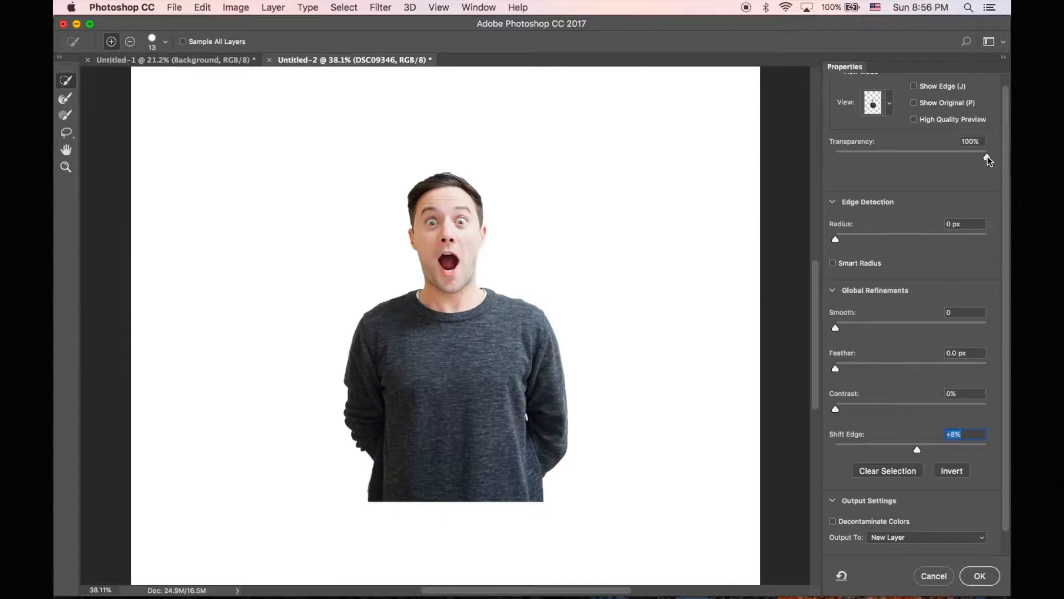
{"action": "mouse_move", "coordinate": [988, 160]}
{"action": "left_mouse_down"}
{"action": "mouse_move", "coordinate": [840, 157]}
{"action": "mouse_move", "coordinate": [999, 159]}
{"action": "left_mouse_up"}
{"action": "scroll", "coordinate": [903, 370], "scroll_direction": "down", "scroll_amount": 2}
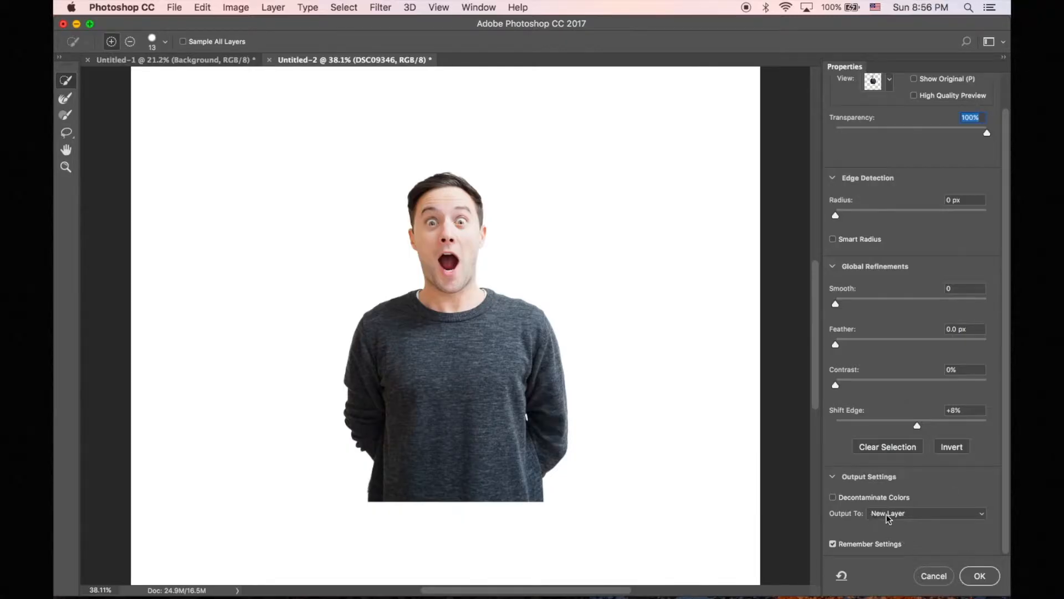
{"action": "left_click", "coordinate": [979, 577]}
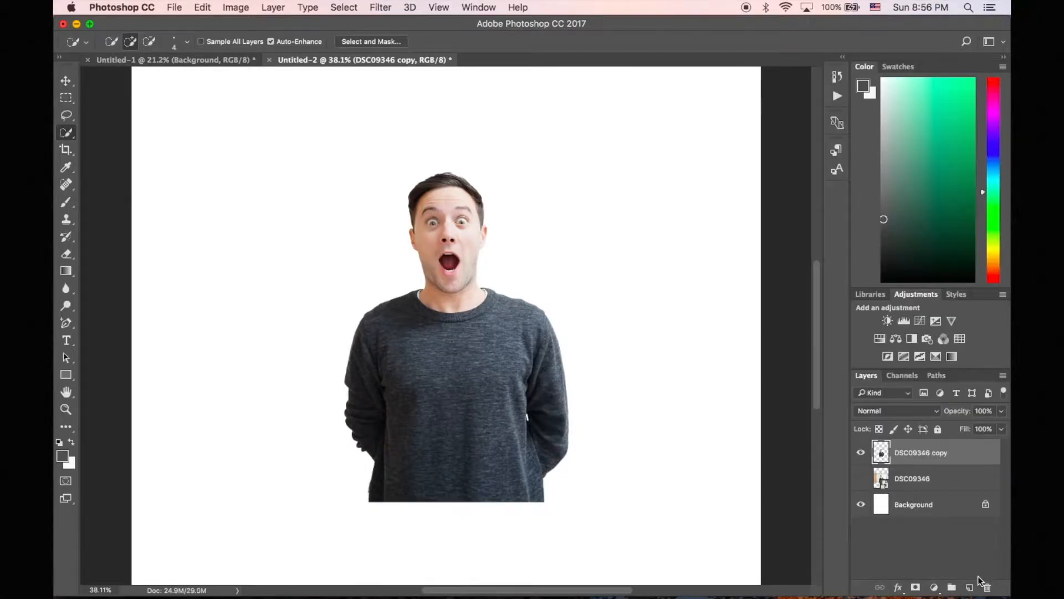
- Compare the cutout layer with the original DSC09346 photo by toggling their visibility, leaving only the cutout shown above the background
{"action": "left_click", "coordinate": [861, 453]}
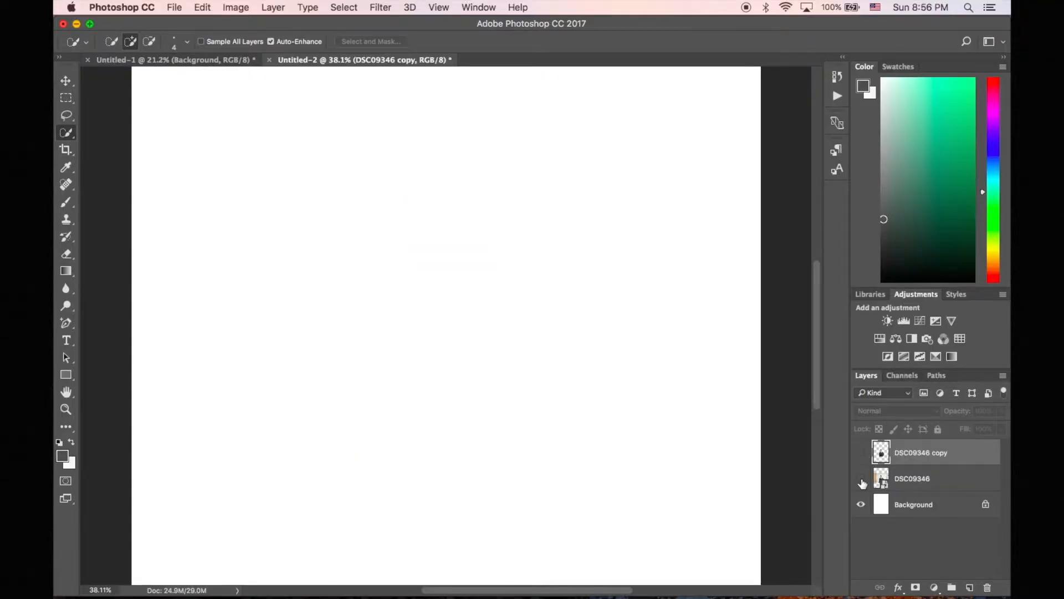
{"action": "left_click", "coordinate": [861, 480]}
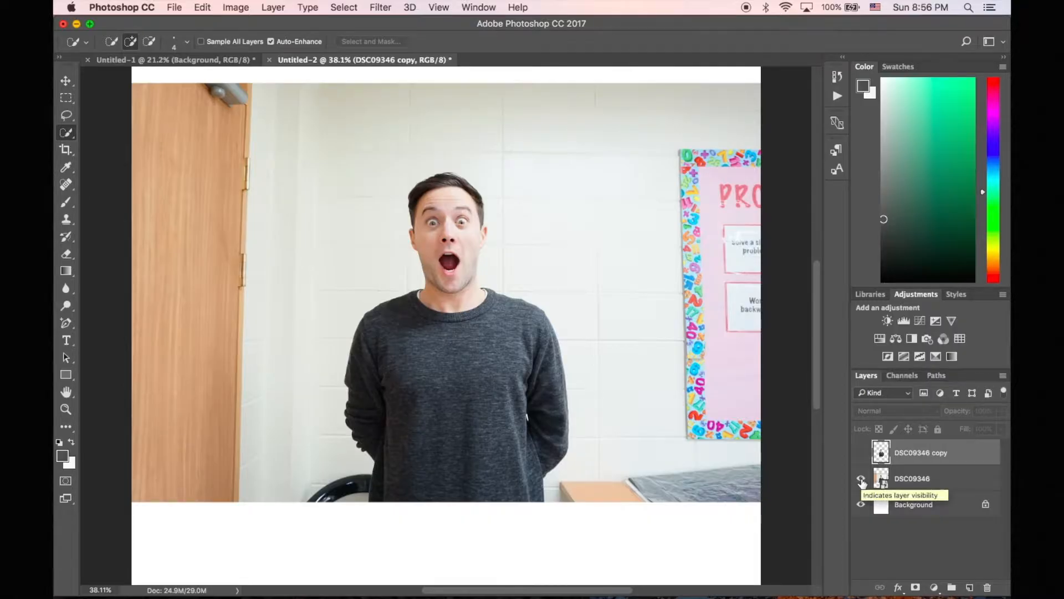
{"action": "left_click", "coordinate": [861, 479]}
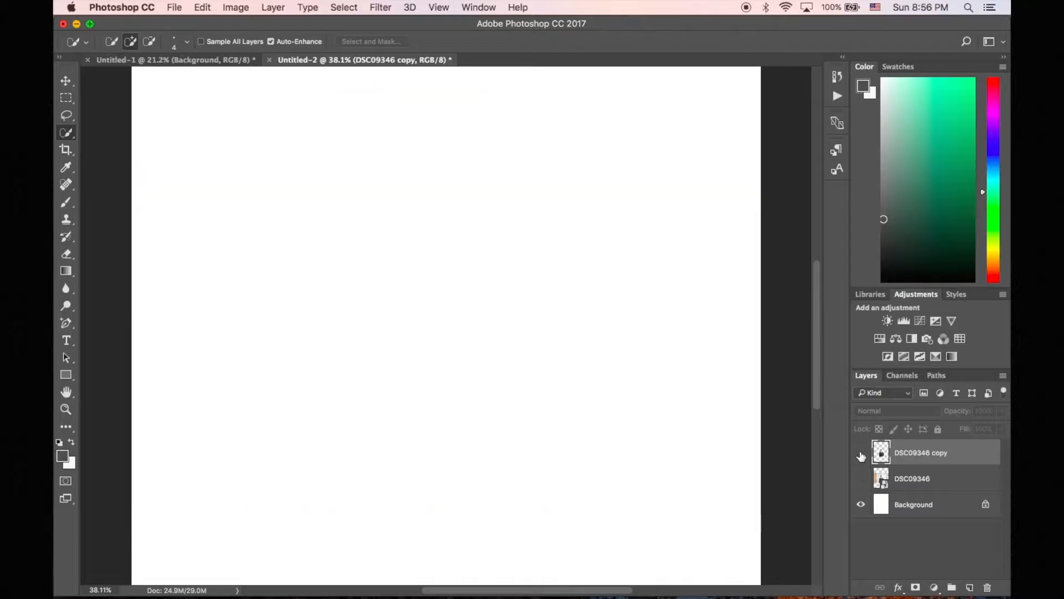
{"action": "left_click", "coordinate": [861, 454]}
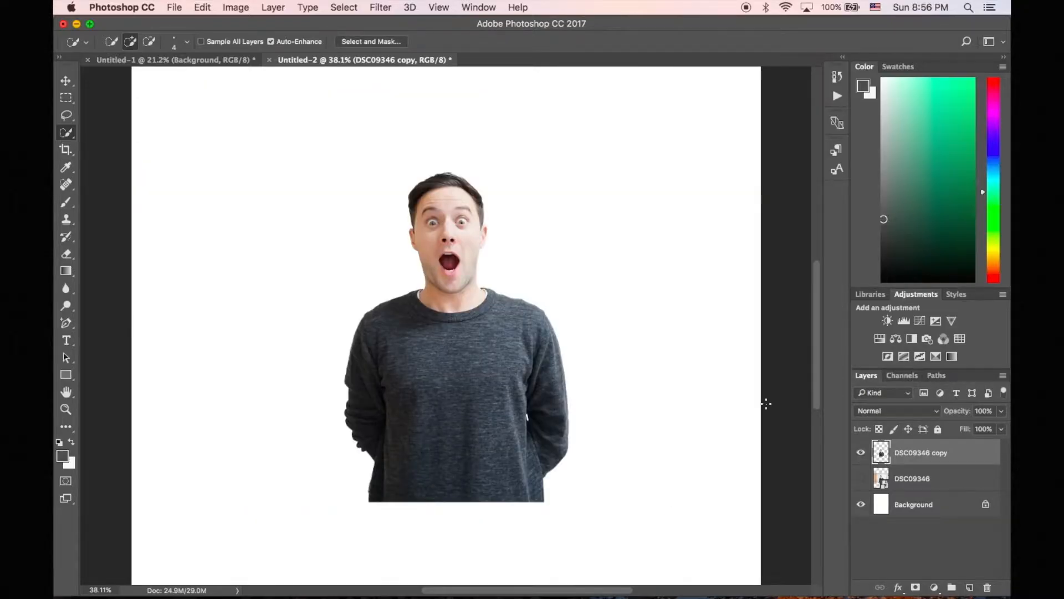
- Adjust the cutout's Brightness/Contrast to brightness -3 and contrast 12
{"action": "scroll", "coordinate": [660, 343], "scroll_direction": "up", "scroll_amount": 3}
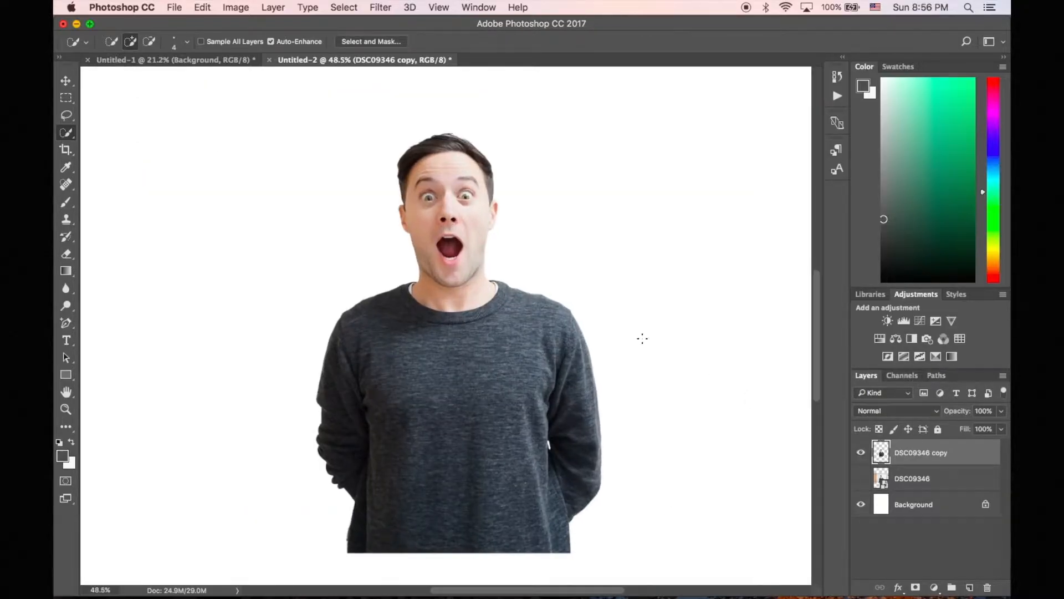
{"action": "key", "text": "v"}
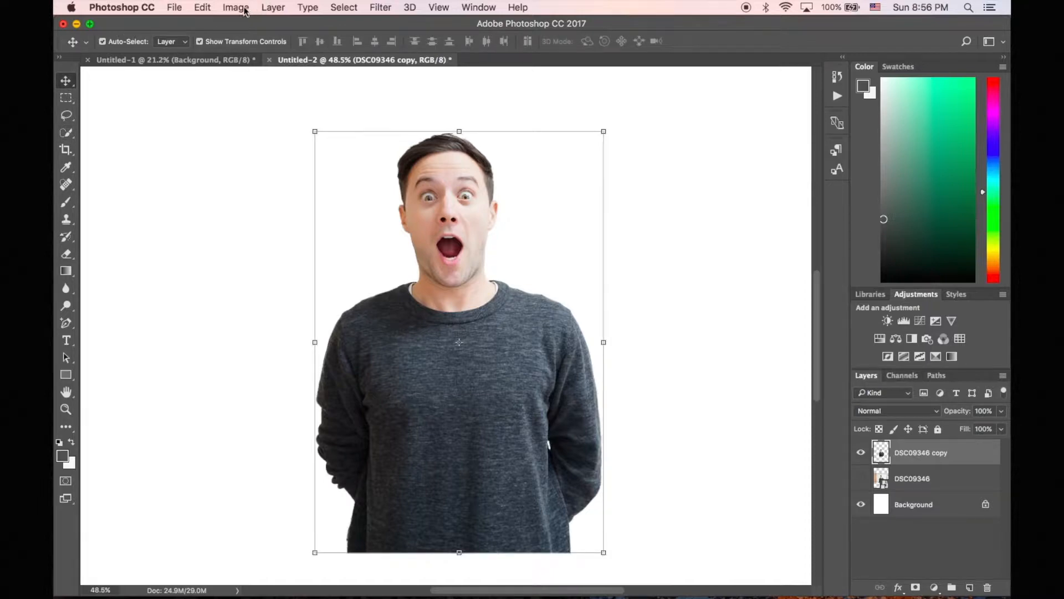
{"action": "left_click", "coordinate": [243, 8]}
{"action": "mouse_move", "coordinate": [245, 47]}
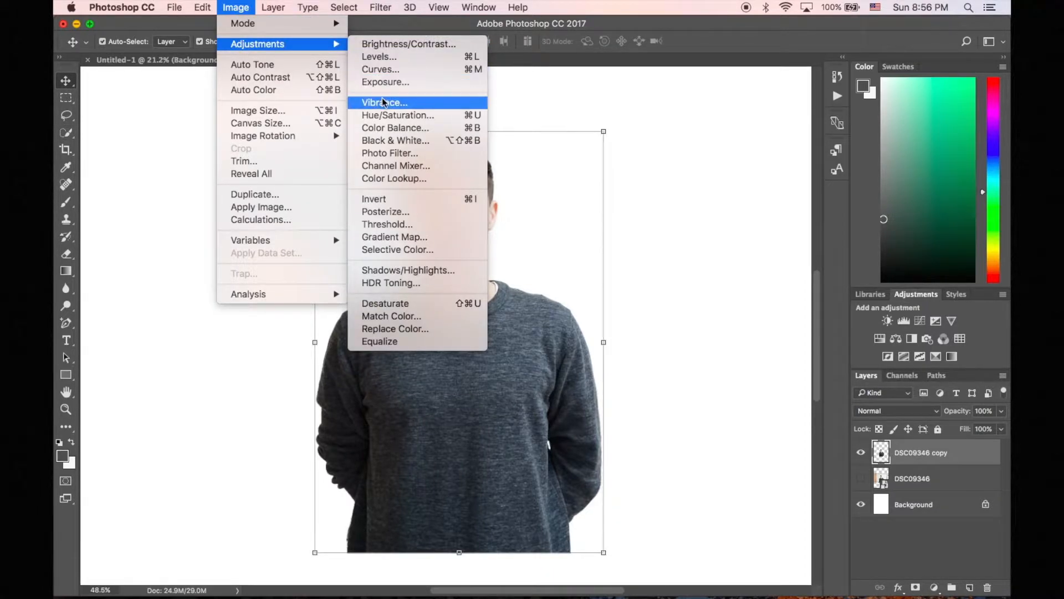
{"action": "left_click", "coordinate": [407, 44]}
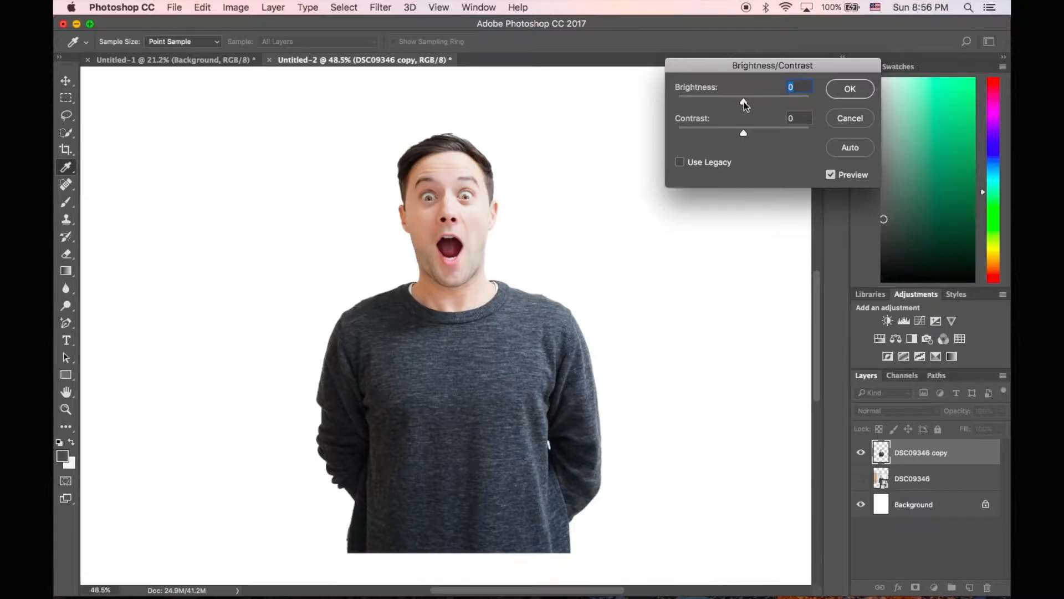
{"action": "left_click_drag", "start_coordinate": [744, 101], "coordinate": [742, 102]}
{"action": "left_click_drag", "start_coordinate": [743, 132], "coordinate": [750, 132]}
{"action": "left_click", "coordinate": [843, 94]}
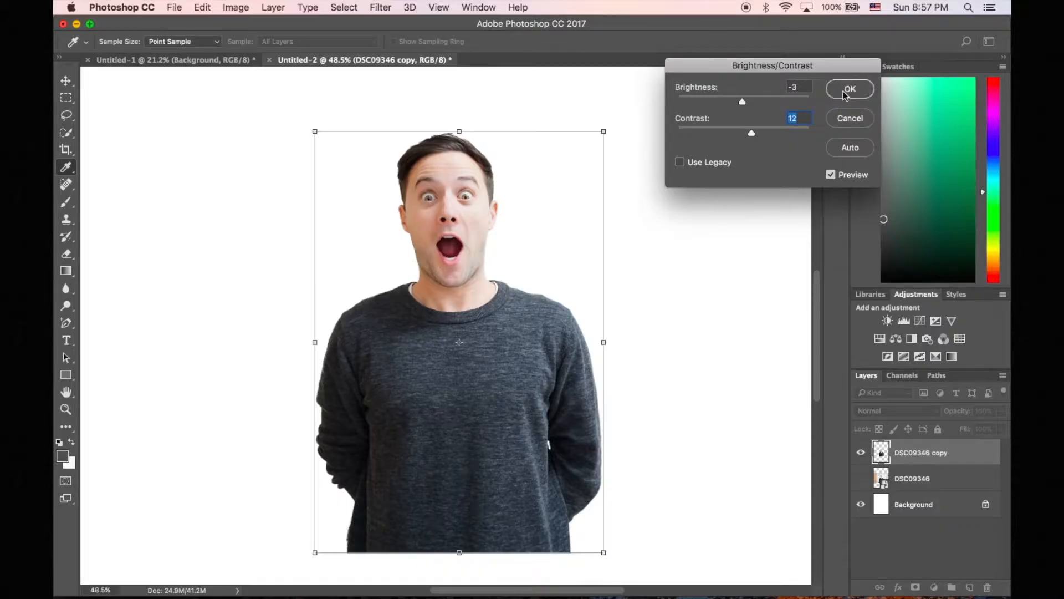
{"action": "key", "text": "v"}
- Apply a Vibrance adjustment to the cutout with vibrance +43 and slightly increased saturation
{"action": "left_click", "coordinate": [248, 7]}
{"action": "mouse_move", "coordinate": [253, 46]}
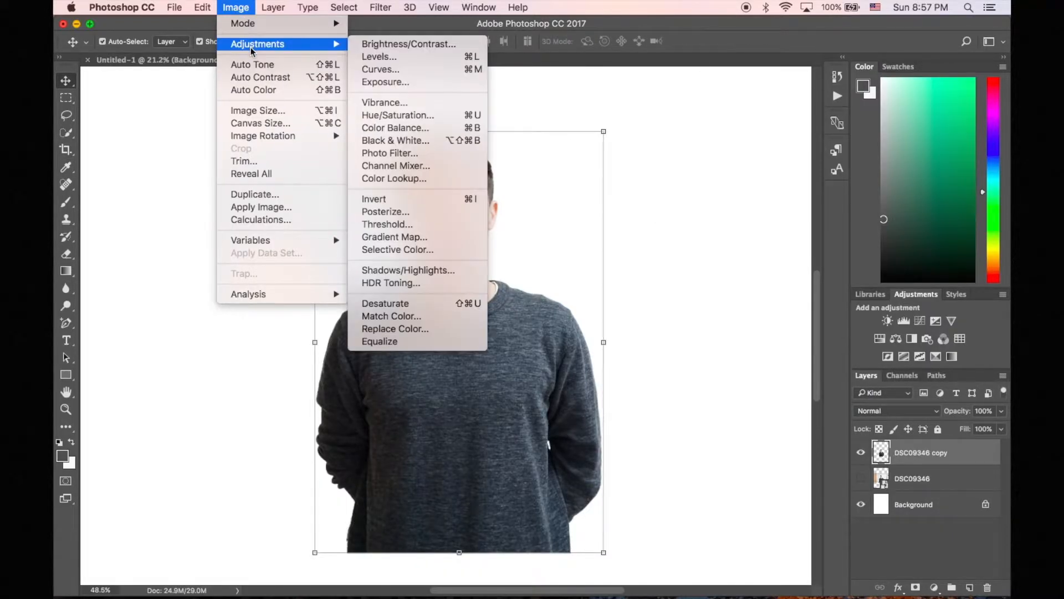
{"action": "left_click", "coordinate": [387, 103]}
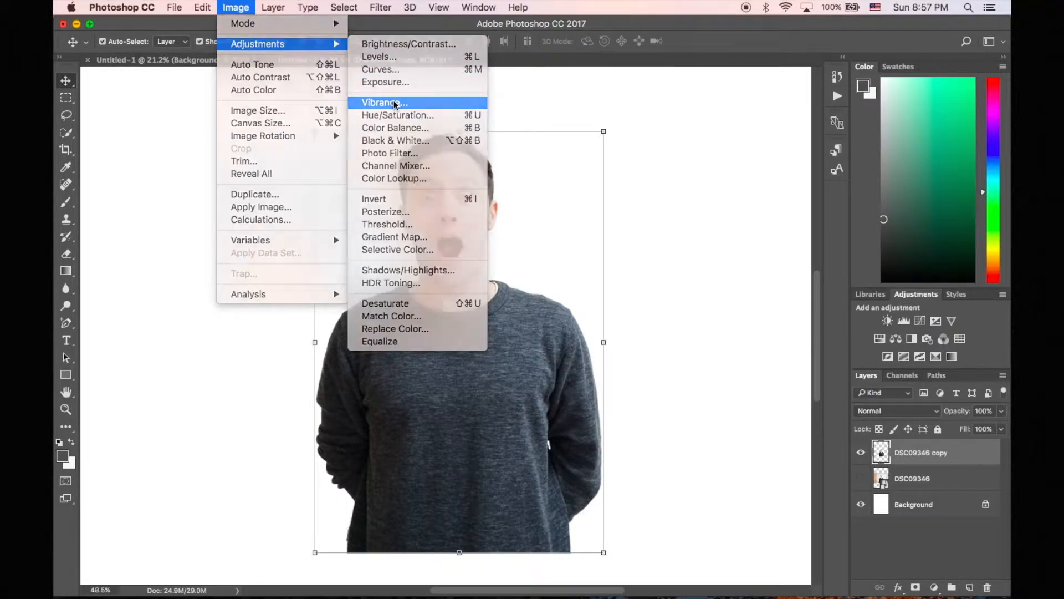
{"action": "left_click_drag", "start_coordinate": [674, 108], "coordinate": [697, 110]}
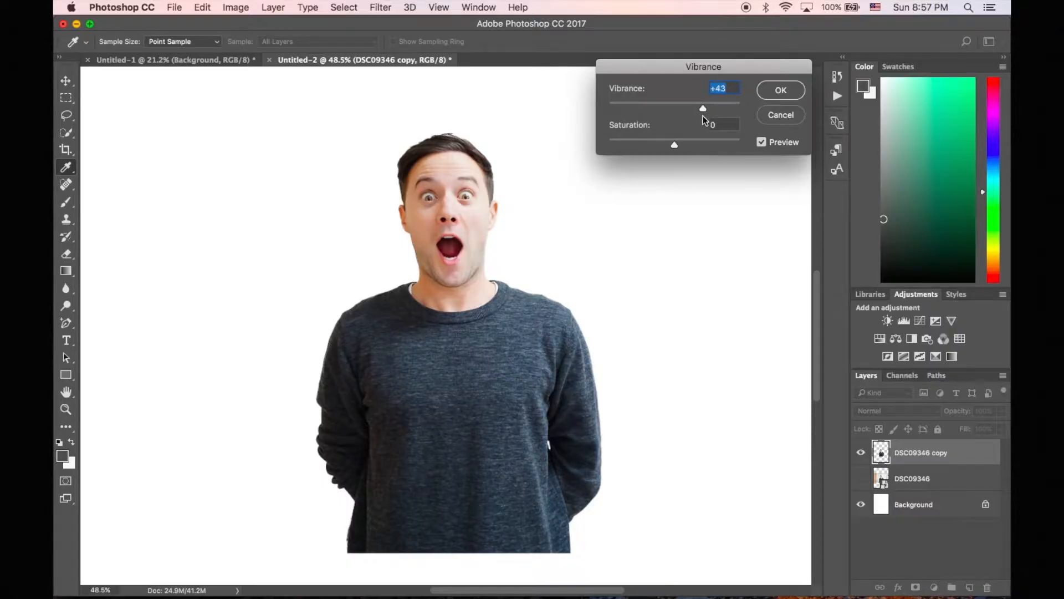
{"action": "left_click_drag", "start_coordinate": [674, 145], "coordinate": [677, 145]}
{"action": "left_click", "coordinate": [781, 89]}
{"action": "key", "text": "v"}
- Retouch small blemishes on the man's face in the DSC09346 copy layer using the Spot Healing Brush at size 10
{"action": "key", "text": "super+0"}
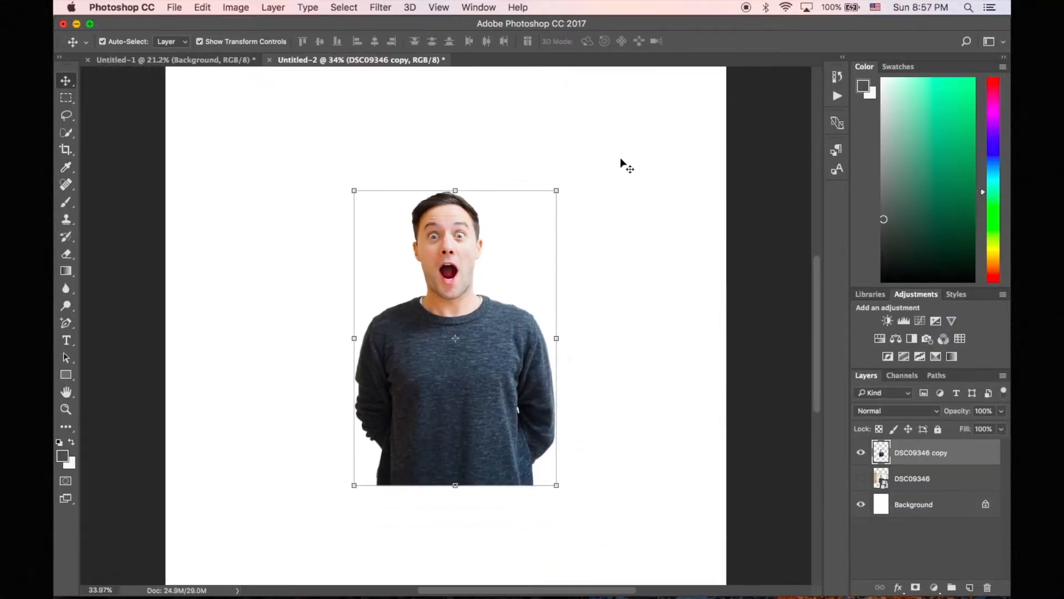
{"action": "key", "text": "super+plus"}
{"action": "key", "text": "super+plus"}
{"action": "key", "text": "super+plus"}
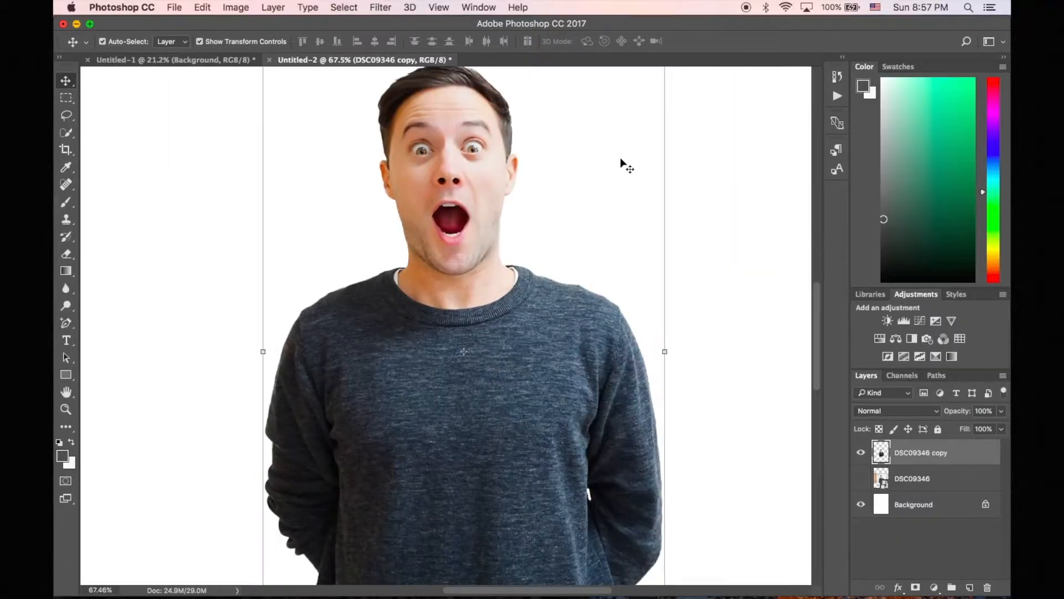
{"action": "left_click", "coordinate": [71, 185]}
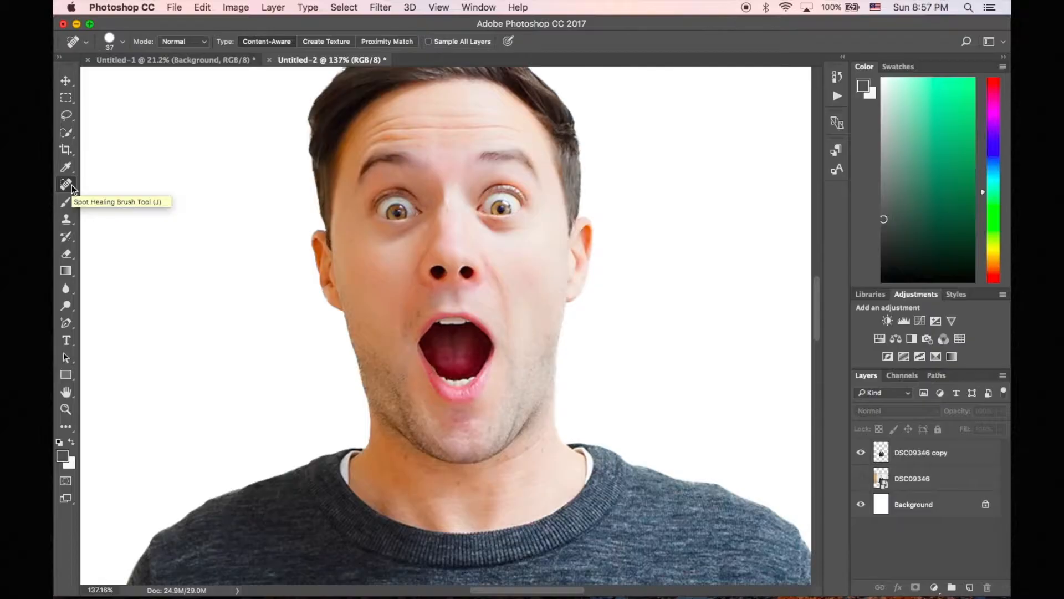
{"action": "left_click", "coordinate": [890, 455]}
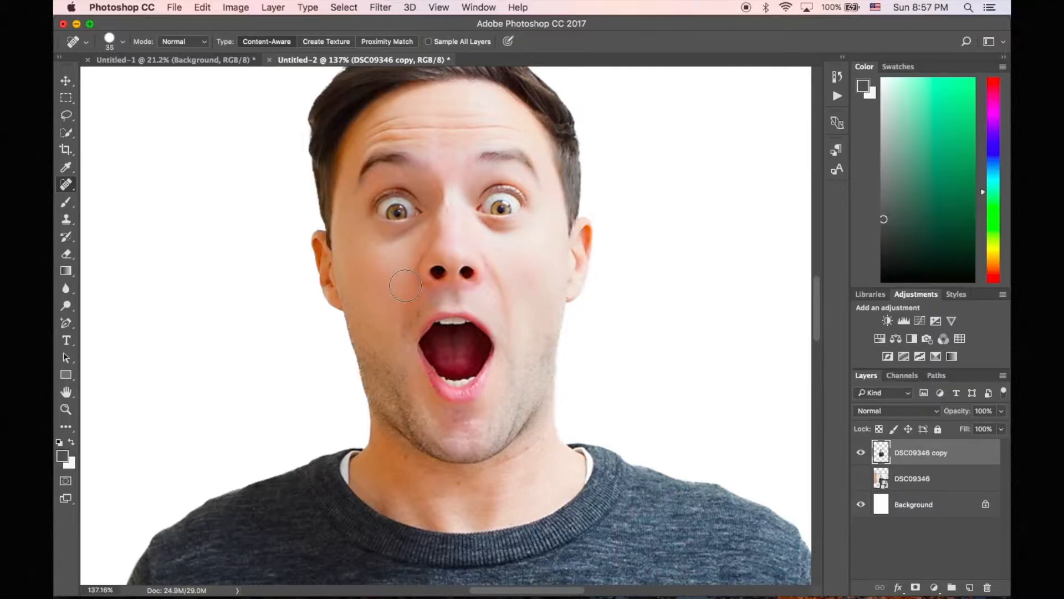
{"action": "key", "text": "bracketleft"}
{"action": "key", "text": "bracketleft"}
{"action": "scroll", "coordinate": [507, 323], "scroll_direction": "down", "scroll_amount": 2}
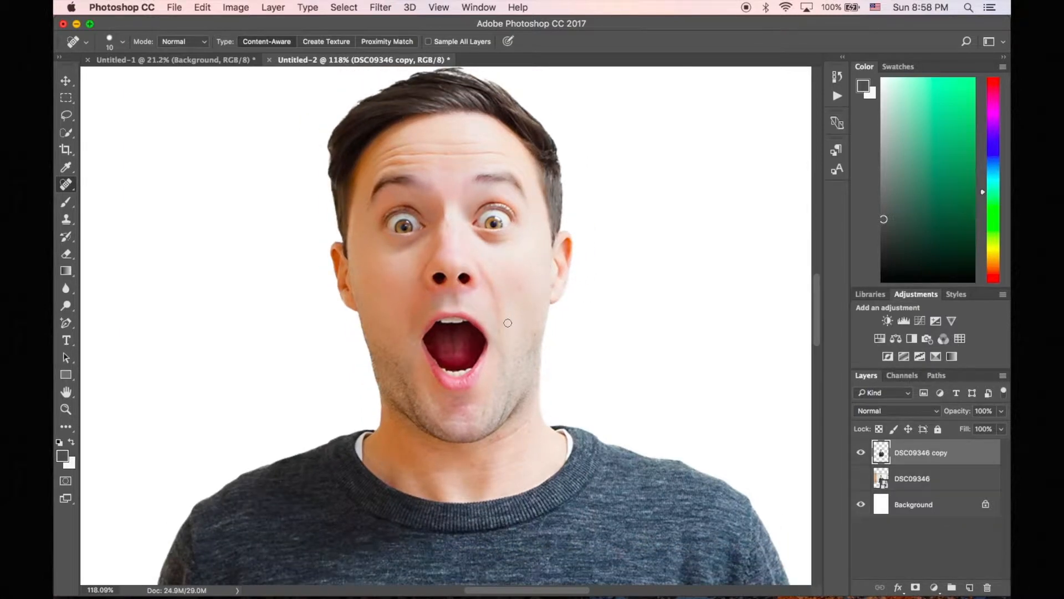
{"action": "scroll", "coordinate": [508, 323], "scroll_direction": "down", "scroll_amount": 5}
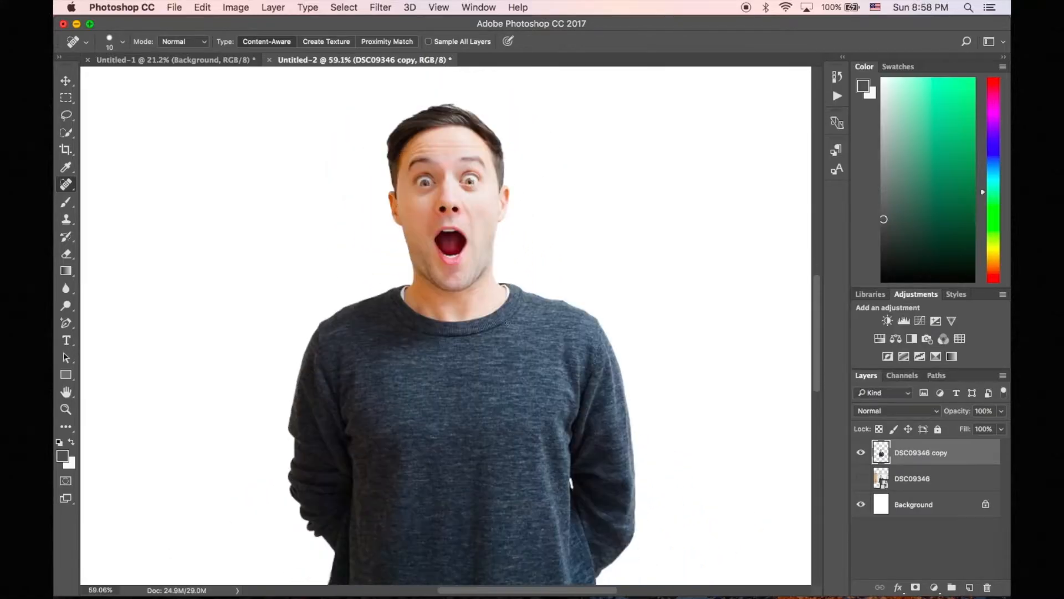
{"action": "scroll", "coordinate": [508, 323], "scroll_direction": "down", "scroll_amount": 1}
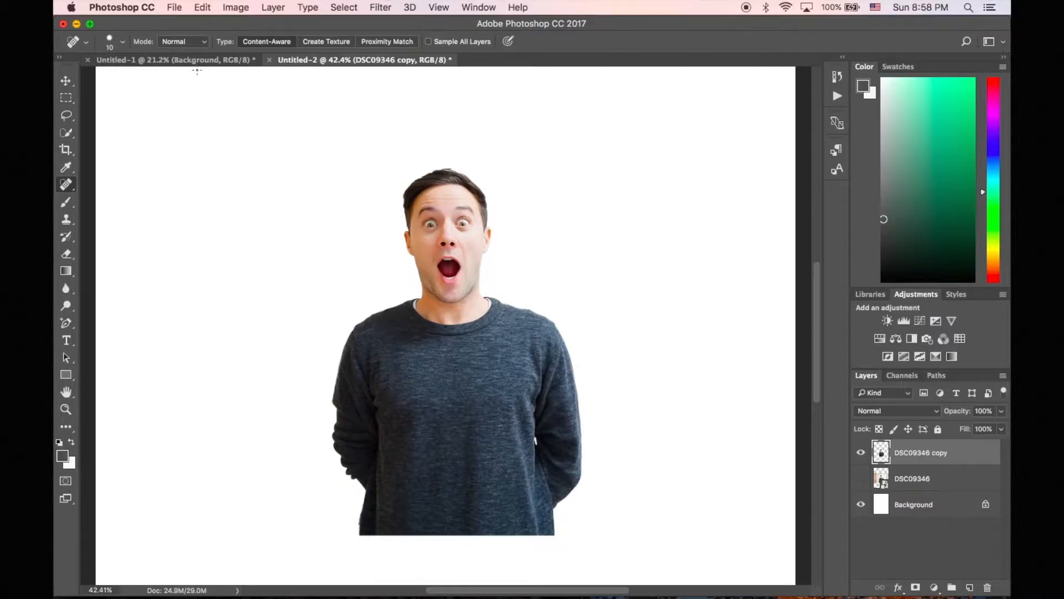
- Select the man's head from hair to chin, including both ears, with the Quick Selection tool at brush size 20
{"action": "left_click", "coordinate": [66, 81]}
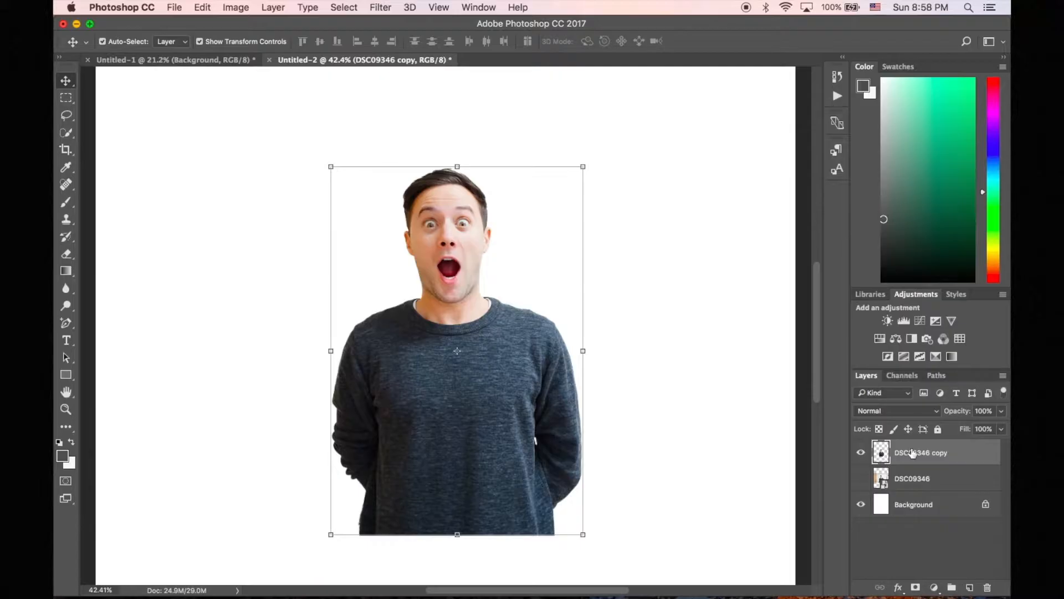
{"action": "scroll", "coordinate": [650, 375], "scroll_direction": "up", "scroll_amount": 5}
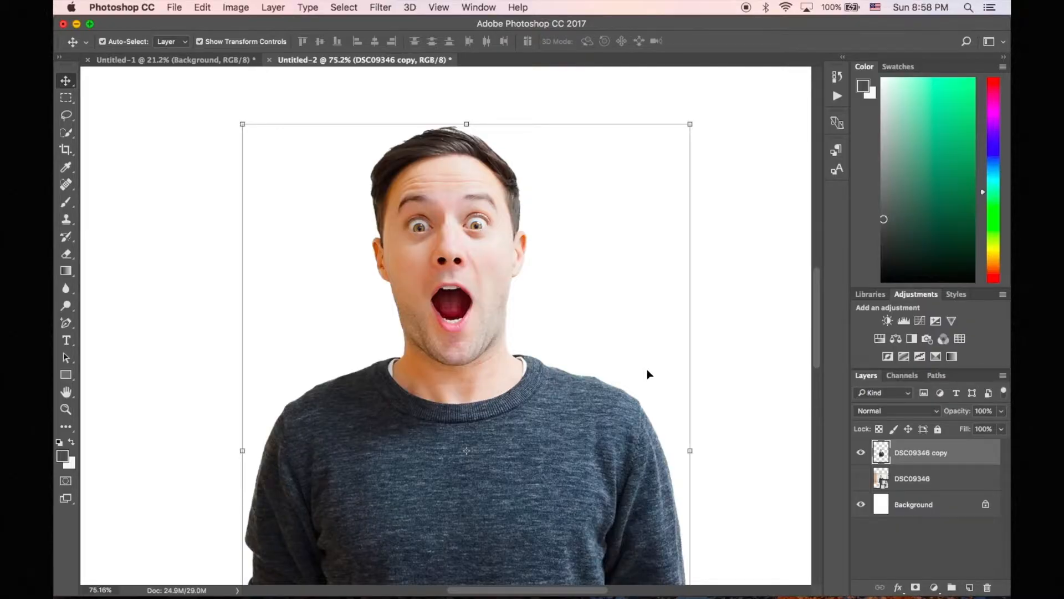
{"action": "scroll", "coordinate": [647, 368], "scroll_direction": "down", "scroll_amount": 1}
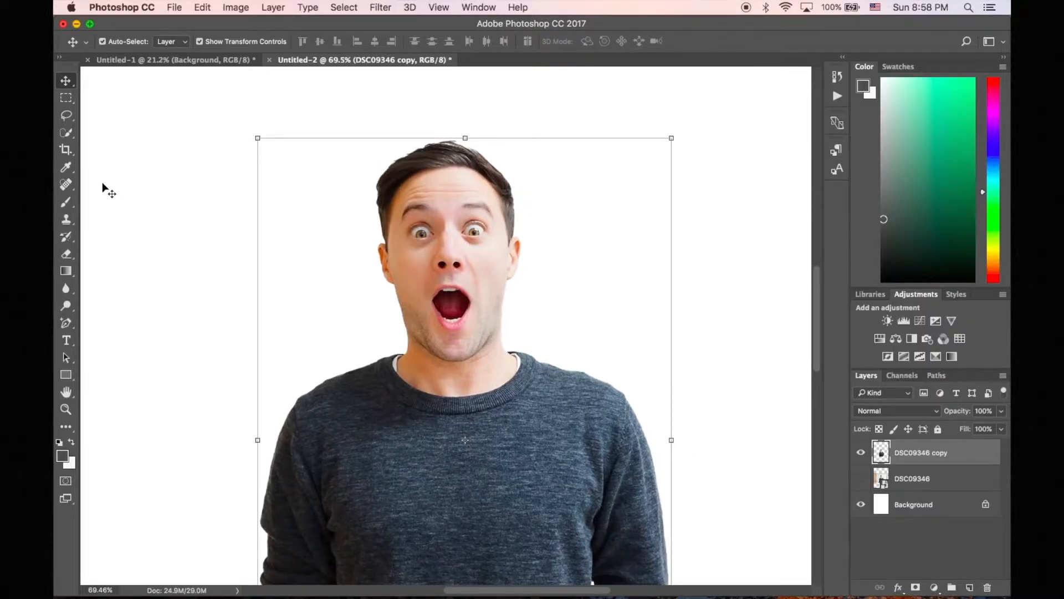
{"action": "left_click", "coordinate": [66, 132]}
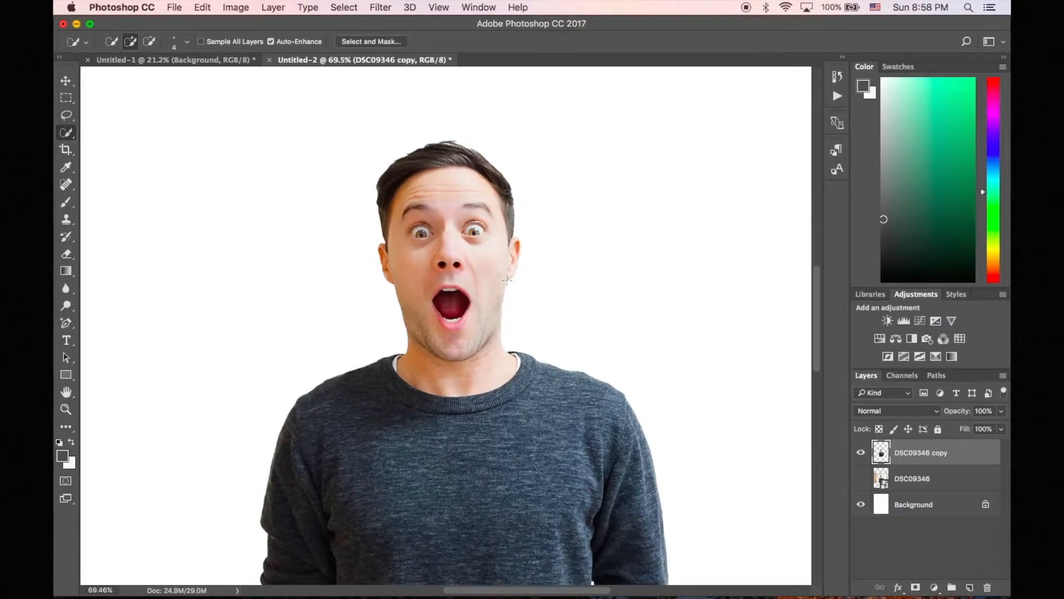
{"action": "scroll", "coordinate": [490, 262], "scroll_direction": "up", "scroll_amount": 3}
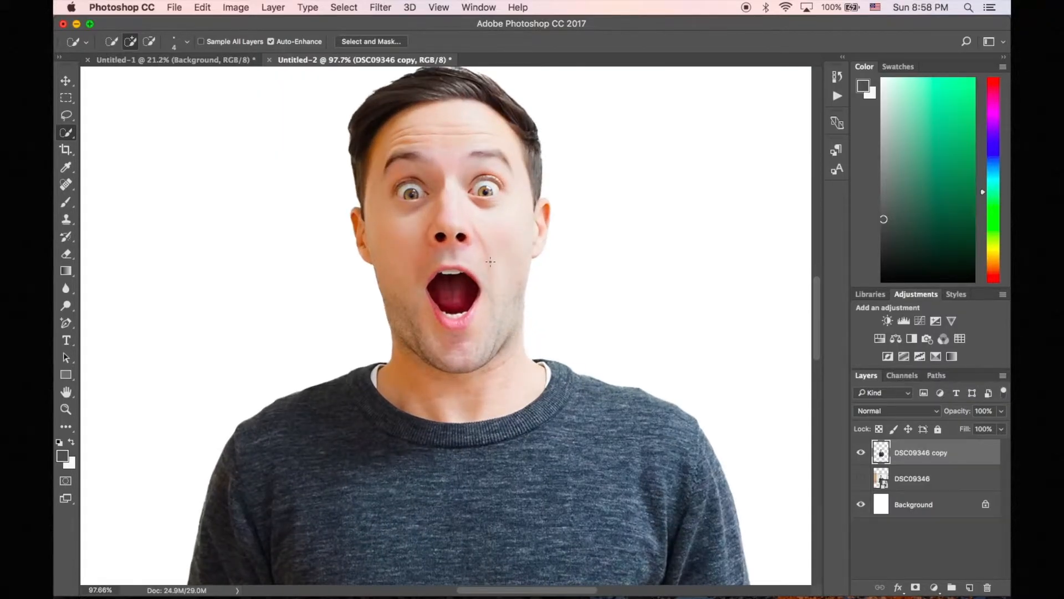
{"action": "scroll", "coordinate": [491, 262], "scroll_direction": "up", "scroll_amount": 3}
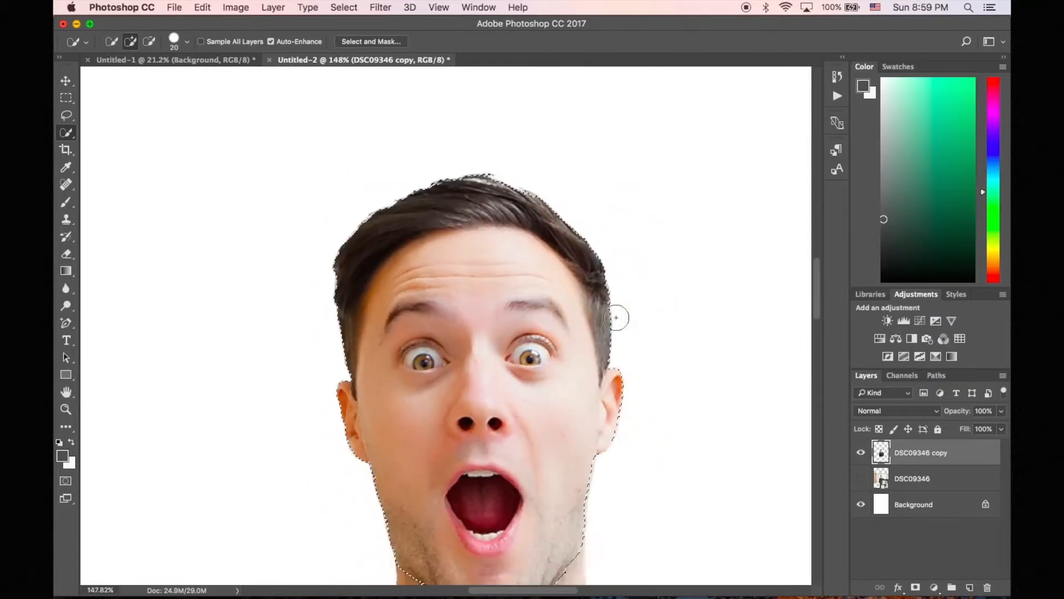
{"action": "scroll", "coordinate": [615, 317], "scroll_direction": "down", "scroll_amount": 2}
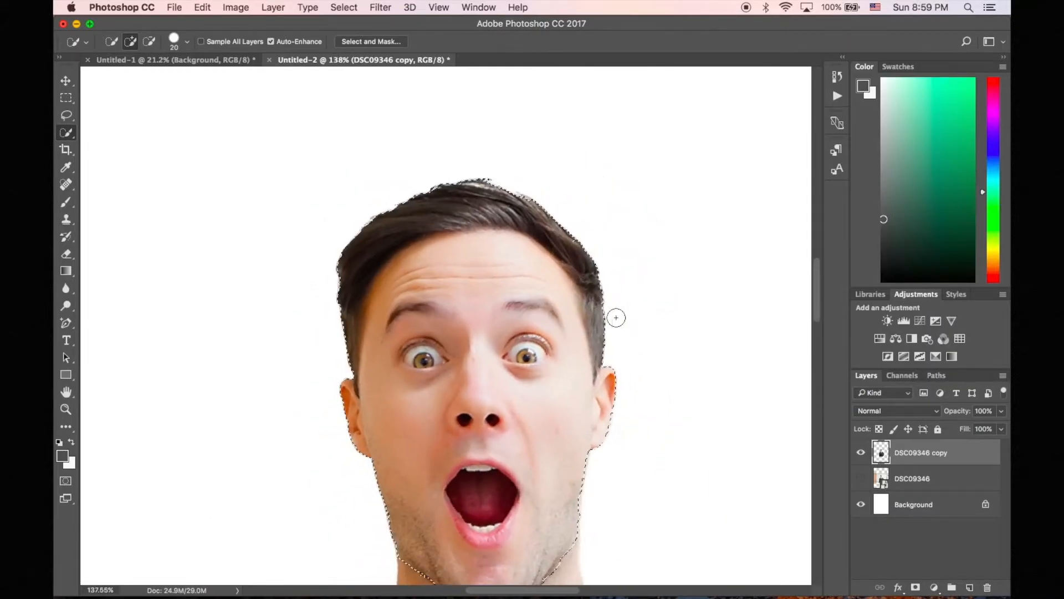
{"action": "scroll", "coordinate": [616, 317], "scroll_direction": "down", "scroll_amount": 3}
{"action": "scroll", "coordinate": [616, 317], "scroll_direction": "down", "scroll_amount": 5}
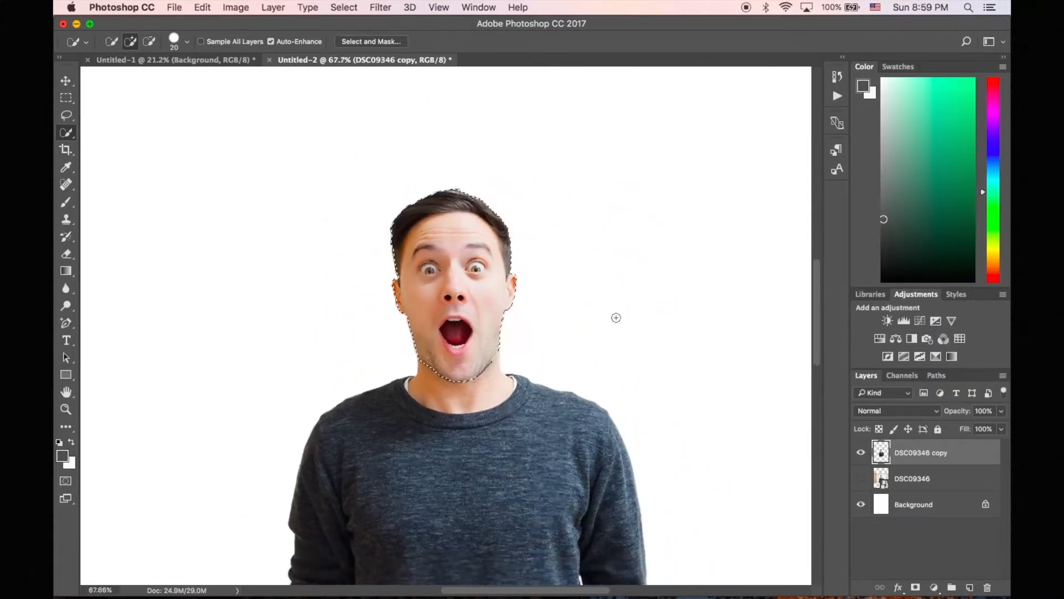
- Refine the head selection in Select and Mask with Radius 1 px, Smooth 17 and Shift Edge +1%, and output it to a new layer
{"action": "left_click", "coordinate": [369, 42]}
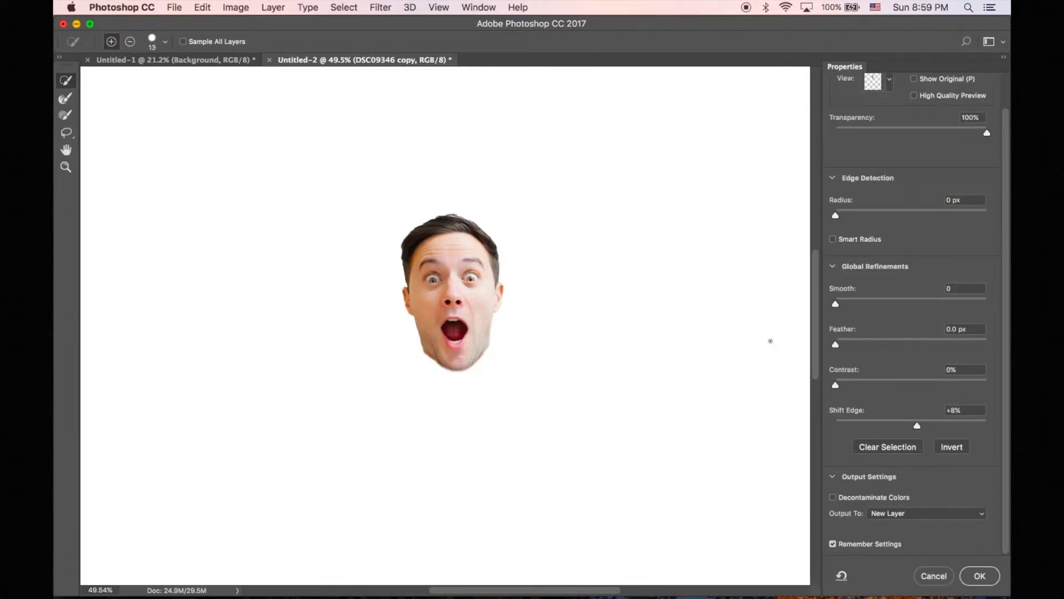
{"action": "scroll", "coordinate": [770, 340], "scroll_direction": "up", "scroll_amount": 5}
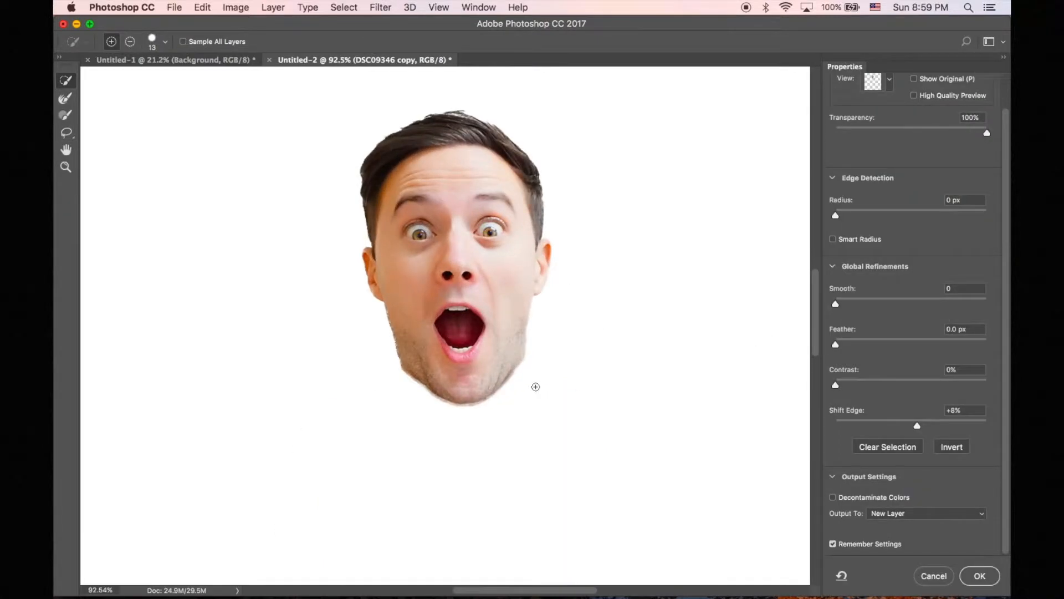
{"action": "scroll", "coordinate": [536, 386], "scroll_direction": "up", "scroll_amount": 5}
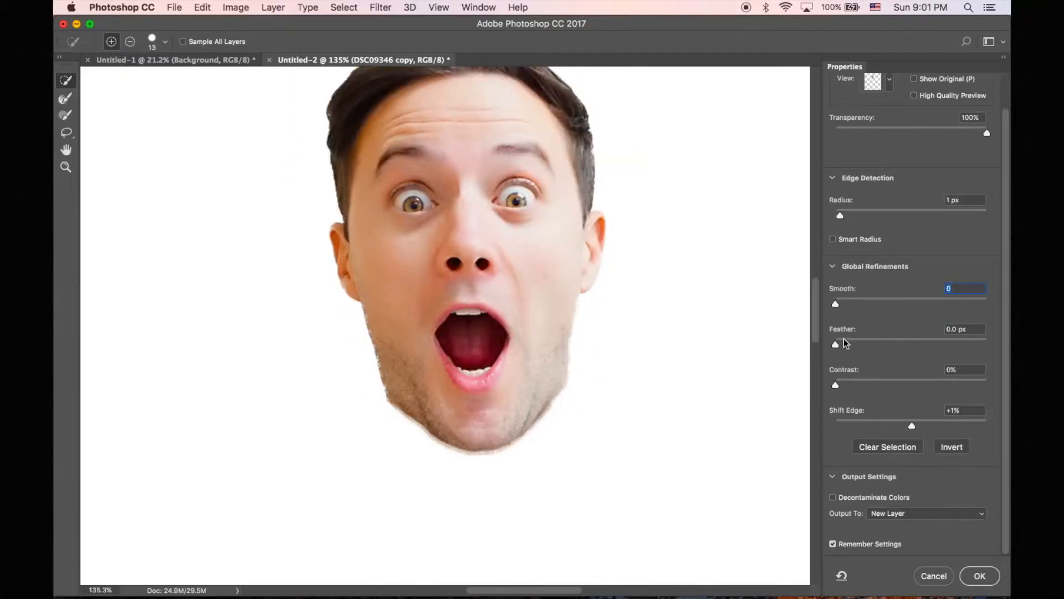
{"action": "left_click_drag", "start_coordinate": [836, 305], "coordinate": [861, 306]}
{"action": "scroll", "coordinate": [570, 416], "scroll_direction": "up", "scroll_amount": 5}
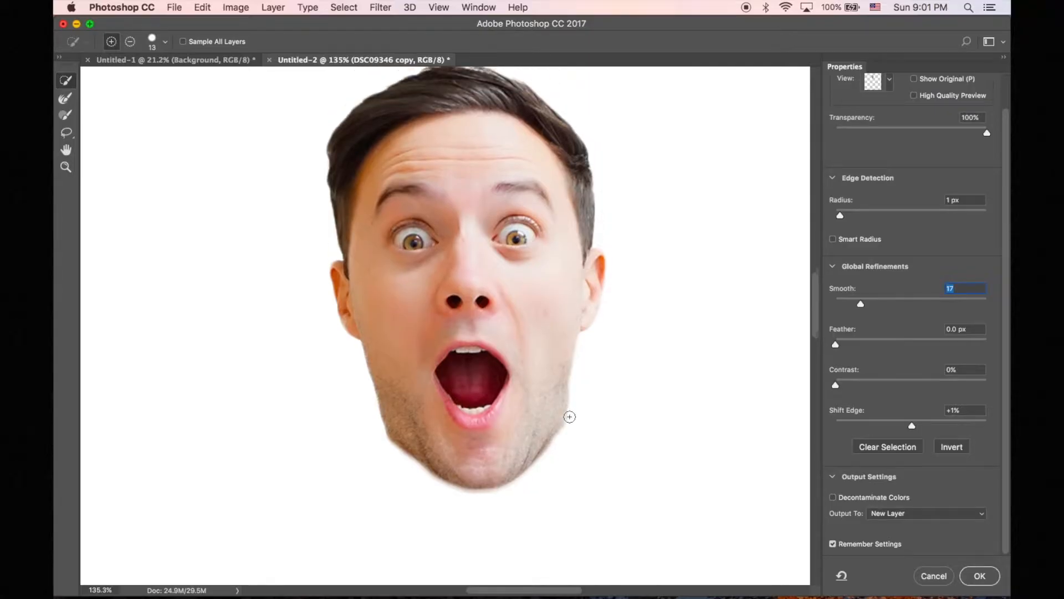
{"action": "scroll", "coordinate": [570, 416], "scroll_direction": "down", "scroll_amount": 1}
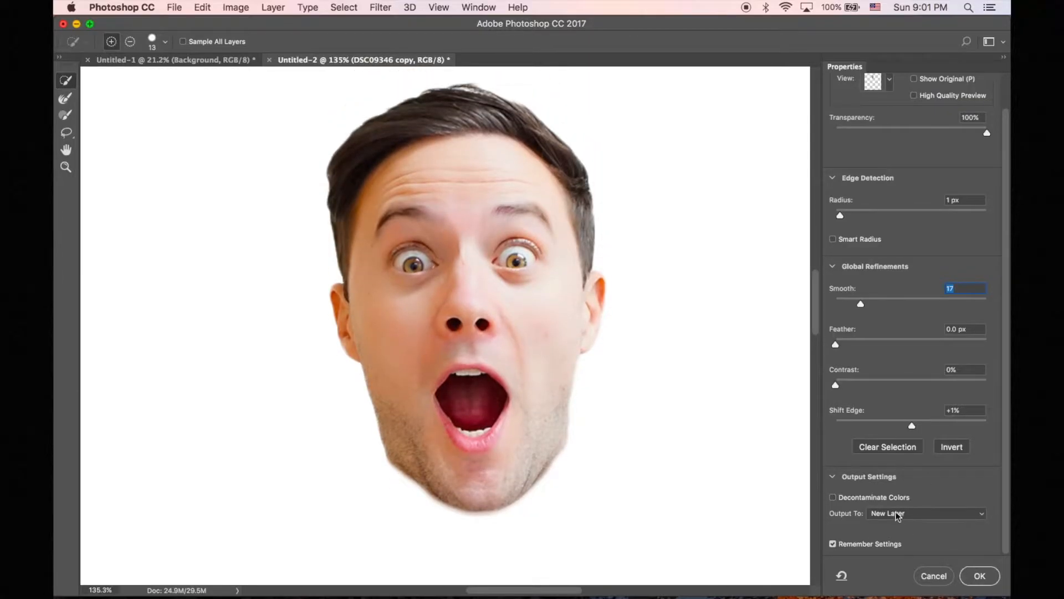
{"action": "left_click", "coordinate": [980, 576]}
{"action": "scroll", "coordinate": [652, 414], "scroll_direction": "down", "scroll_amount": 5}
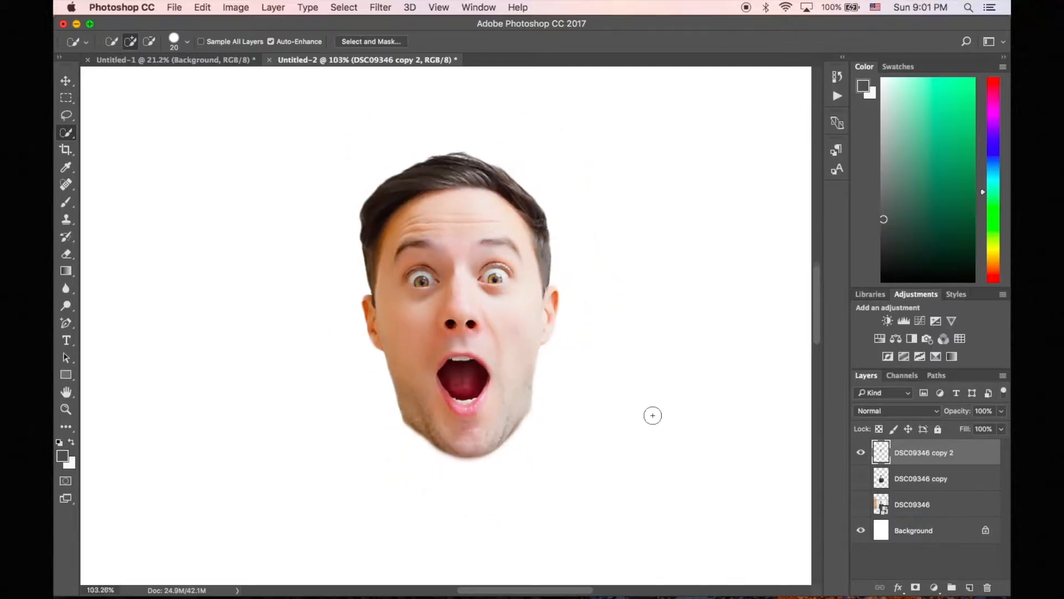
{"action": "scroll", "coordinate": [653, 415], "scroll_direction": "down", "scroll_amount": 4}
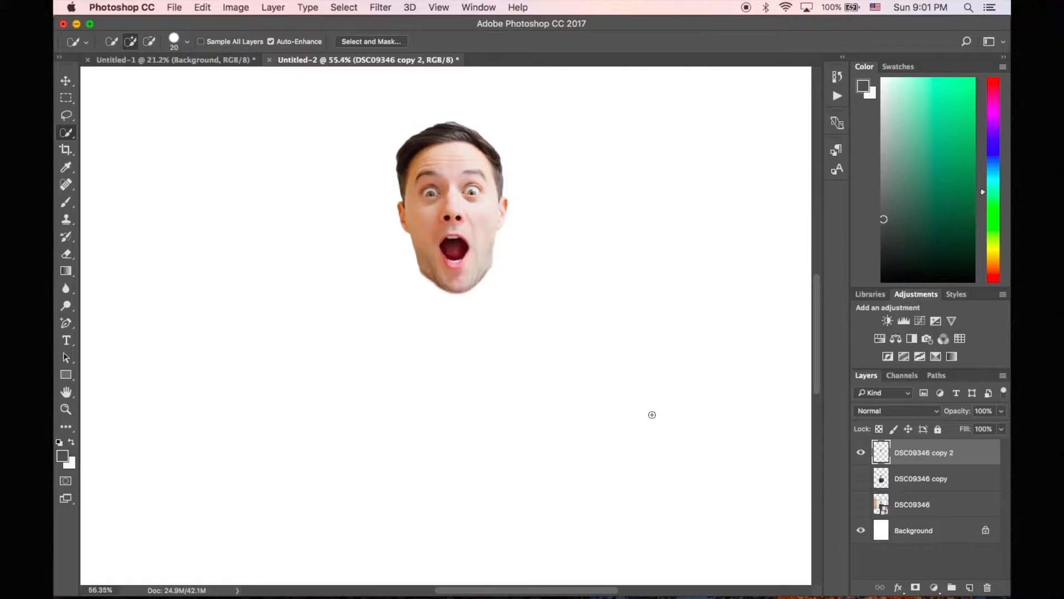
{"action": "scroll", "coordinate": [652, 414], "scroll_direction": "down", "scroll_amount": 3}
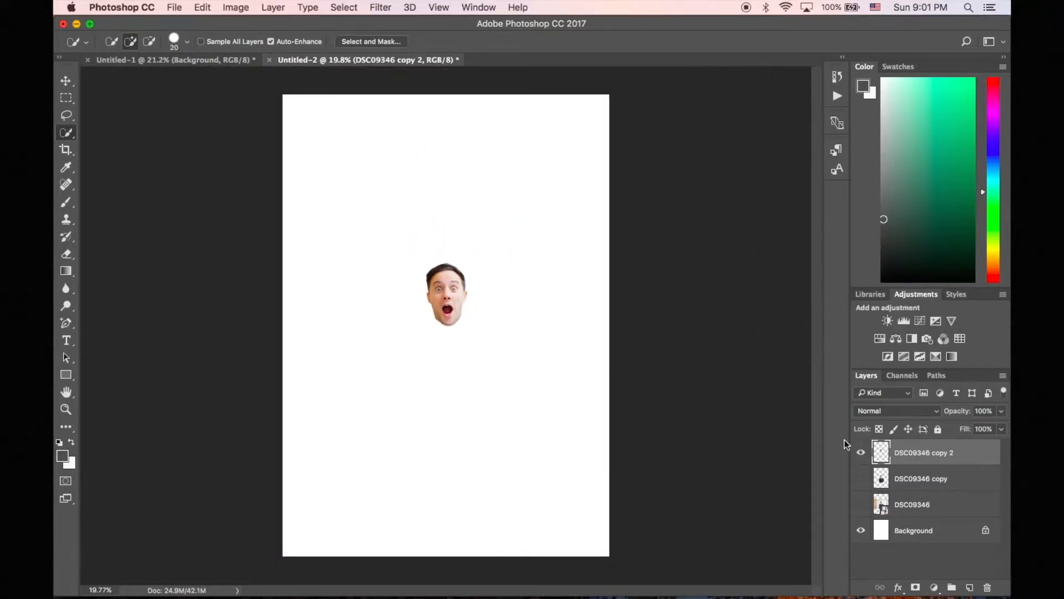
- Show the DSC09346 copy layer and move the full-body cutout to the page's lower edge, slightly left of centre
{"action": "left_click", "coordinate": [861, 478]}
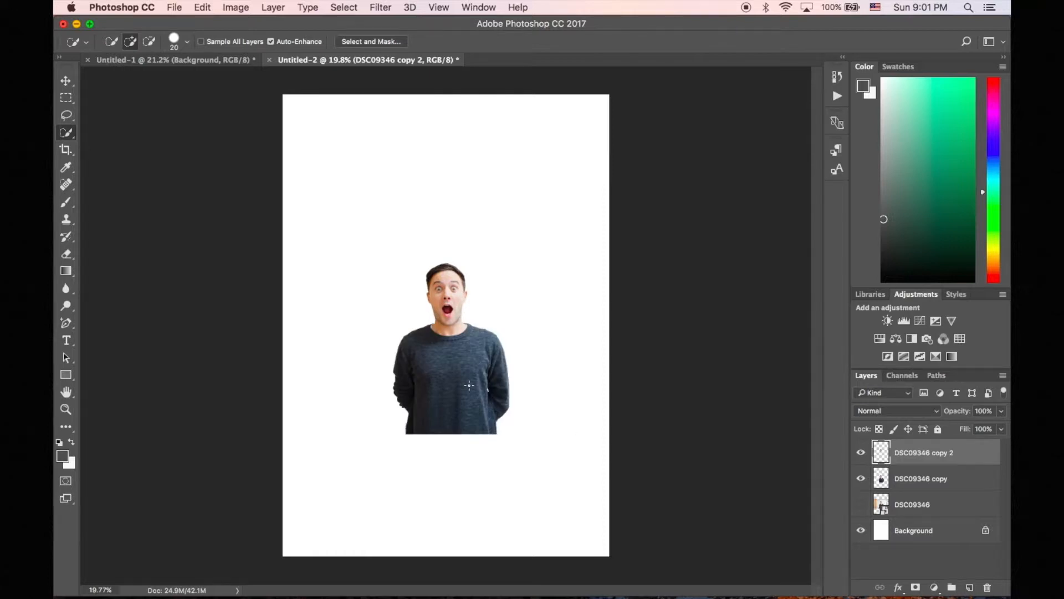
{"action": "left_click", "coordinate": [66, 81]}
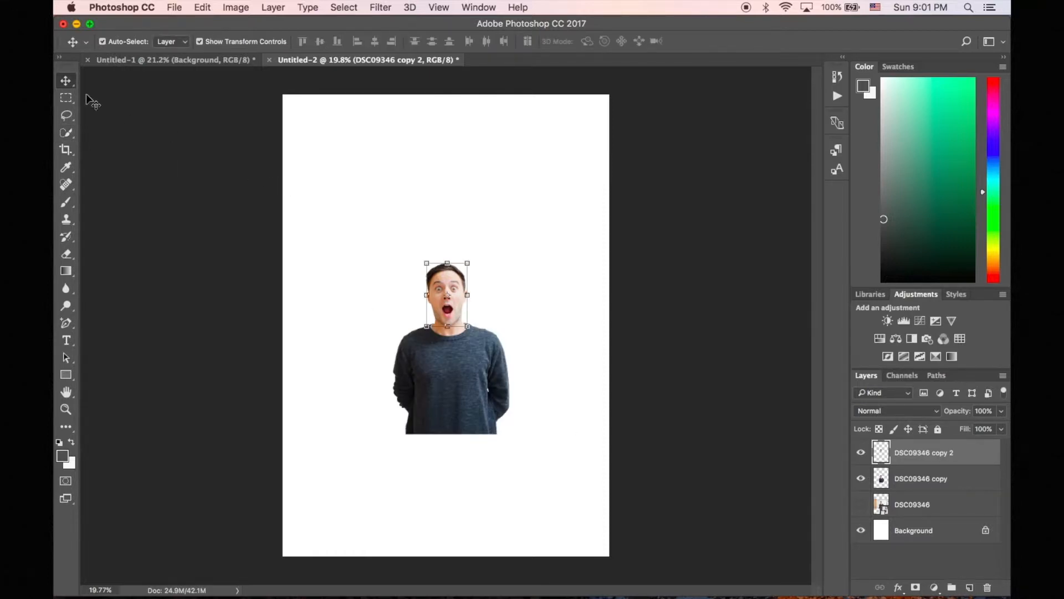
{"action": "left_click", "coordinate": [459, 366]}
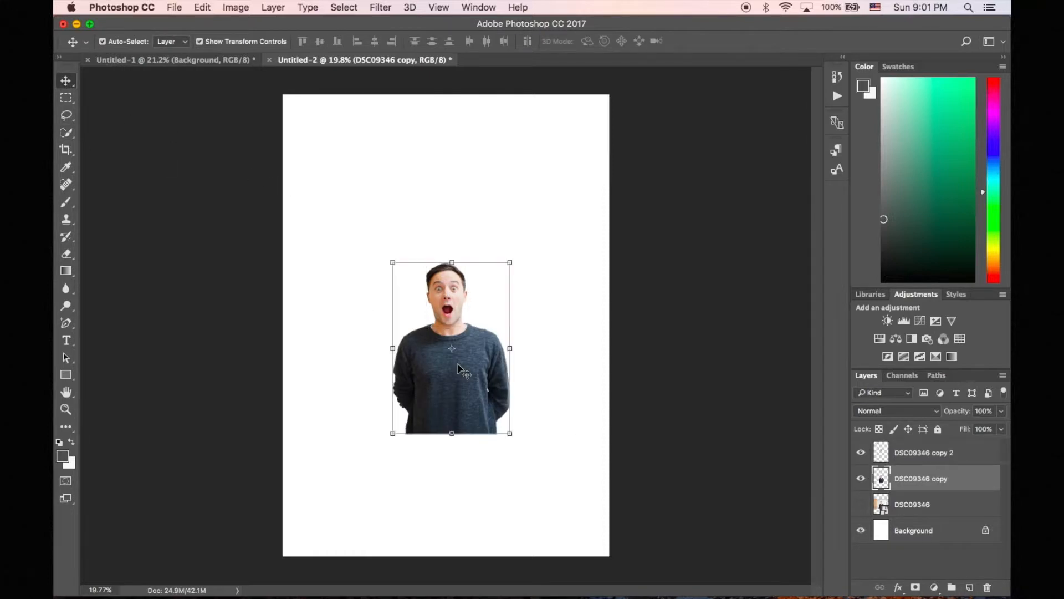
{"action": "left_click_drag", "start_coordinate": [462, 364], "coordinate": [461, 485]}
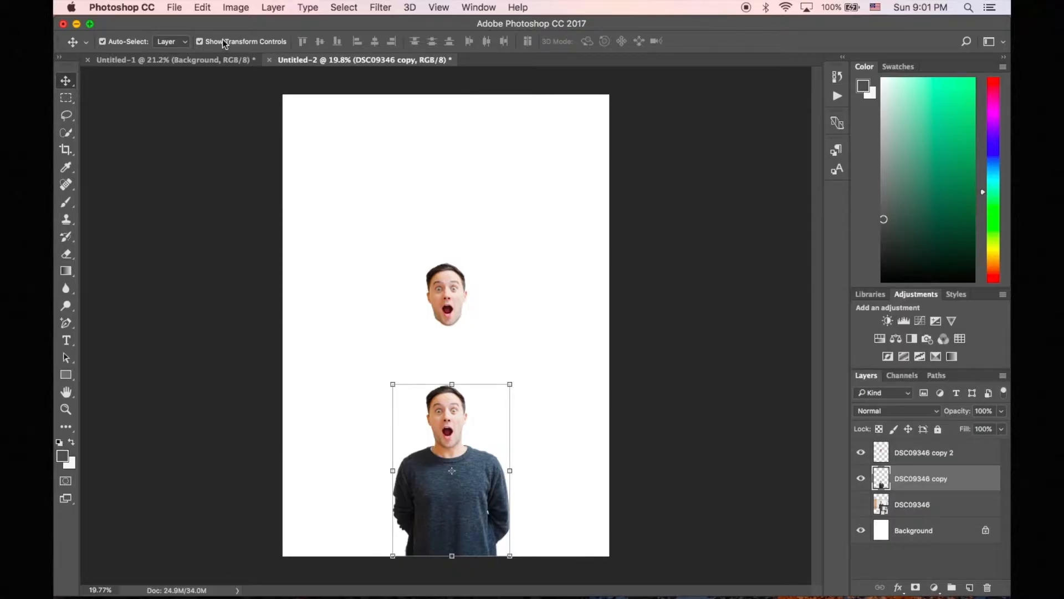
{"action": "left_click", "coordinate": [200, 41]}
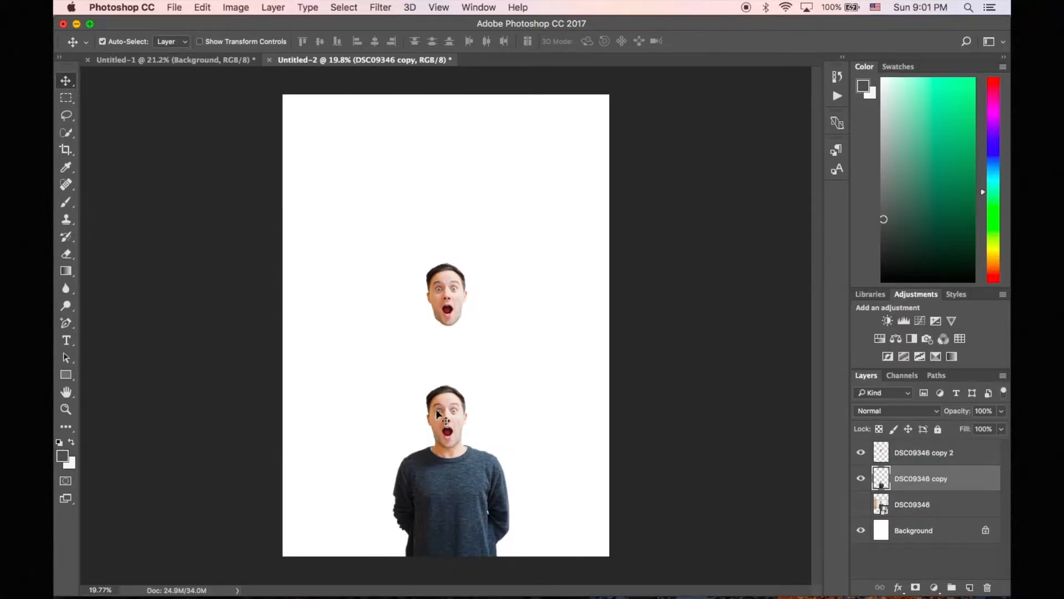
{"action": "left_click", "coordinate": [200, 42]}
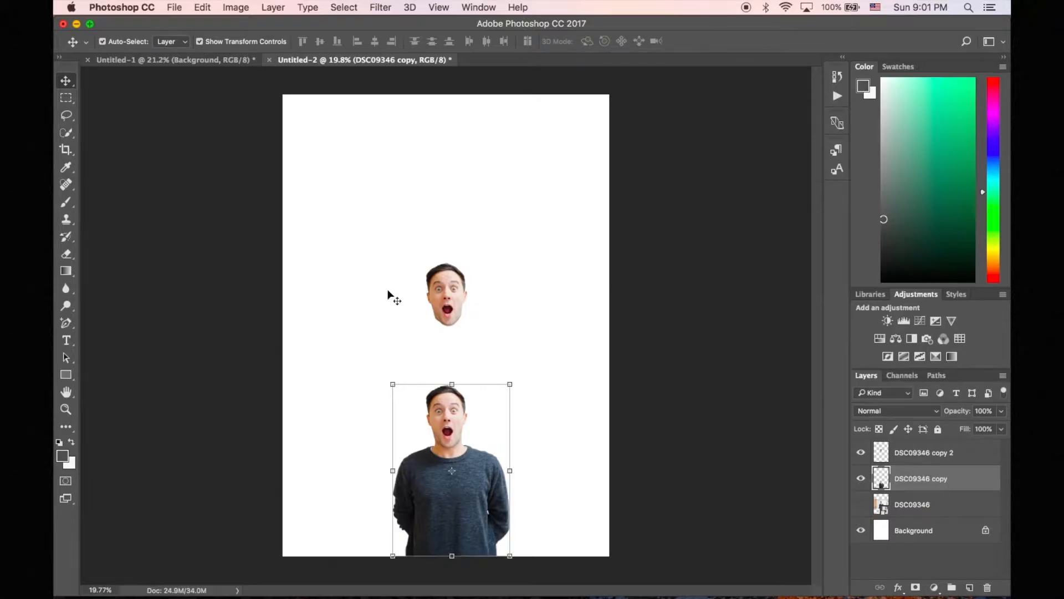
{"action": "left_click_drag", "start_coordinate": [439, 497], "coordinate": [422, 497]}
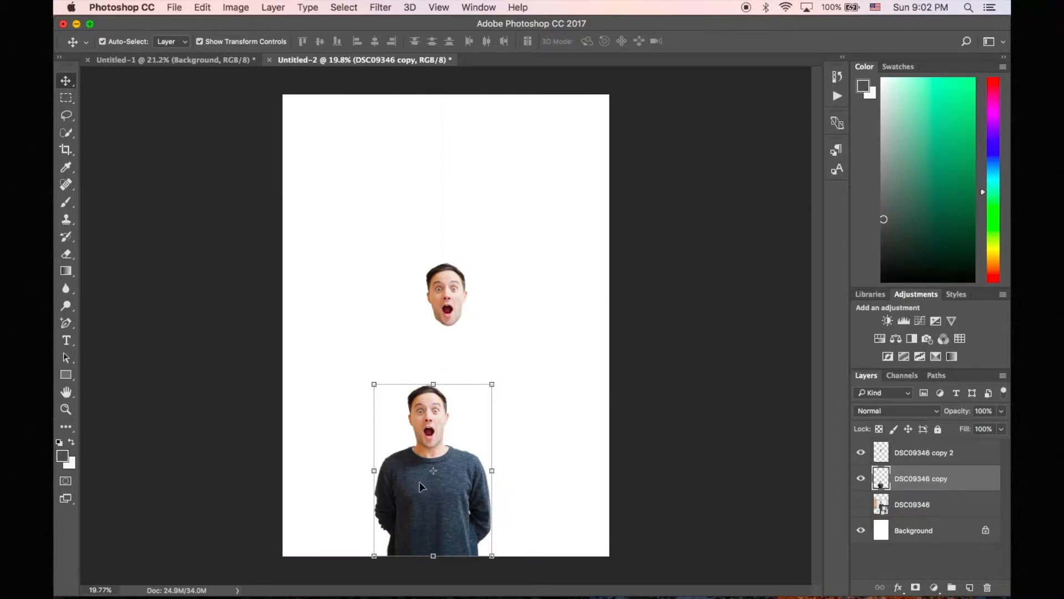
{"action": "key", "text": "shift"}
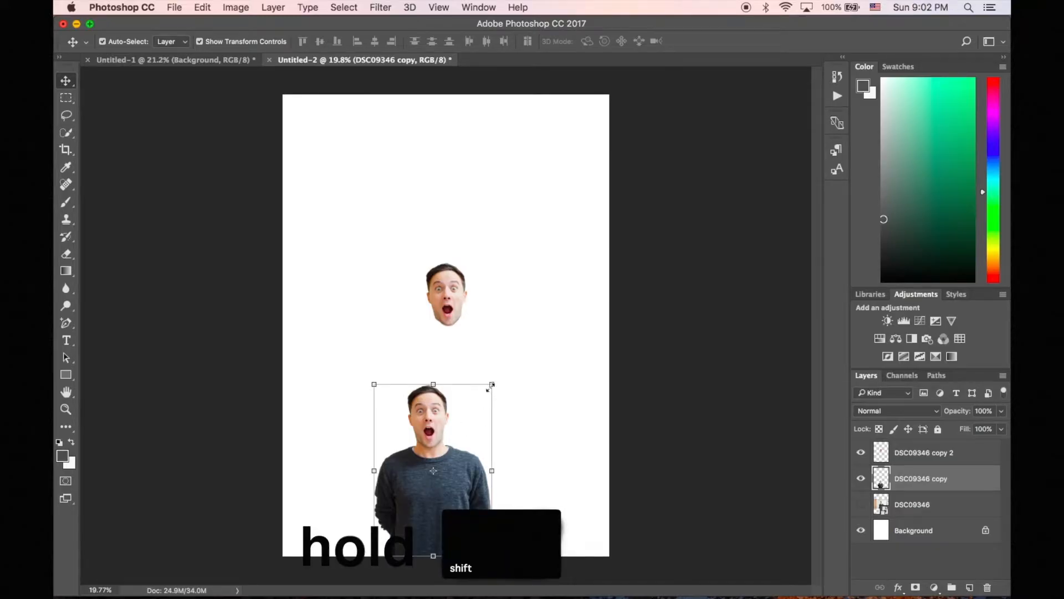
{"action": "left_click_drag", "start_coordinate": [492, 384], "coordinate": [557, 322]}
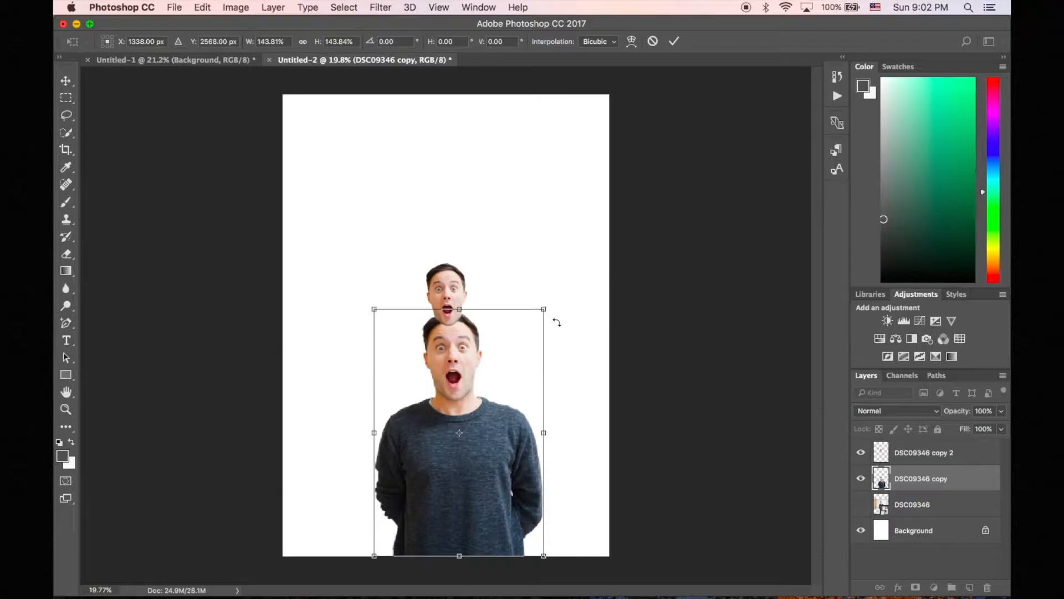
{"action": "key", "text": "Return"}
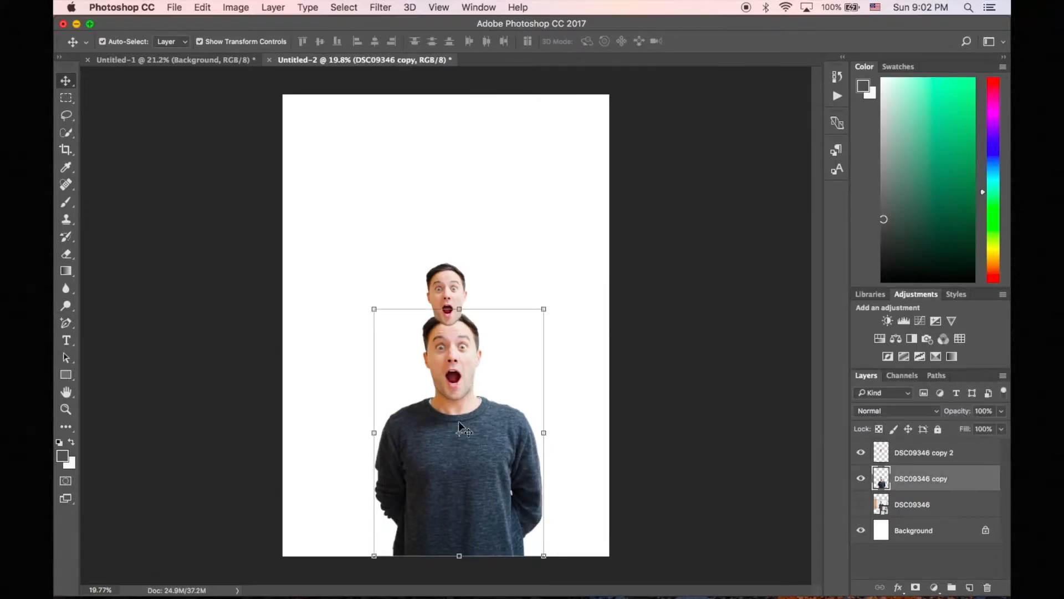
{"action": "key", "text": "super+z"}
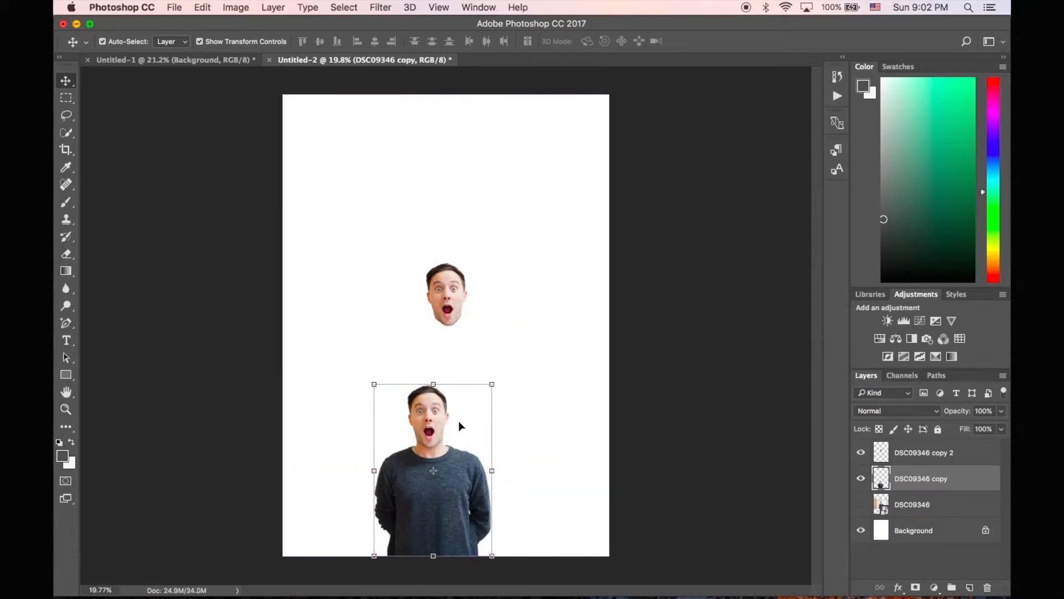
{"action": "left_click_drag", "start_coordinate": [487, 388], "coordinate": [501, 337]}
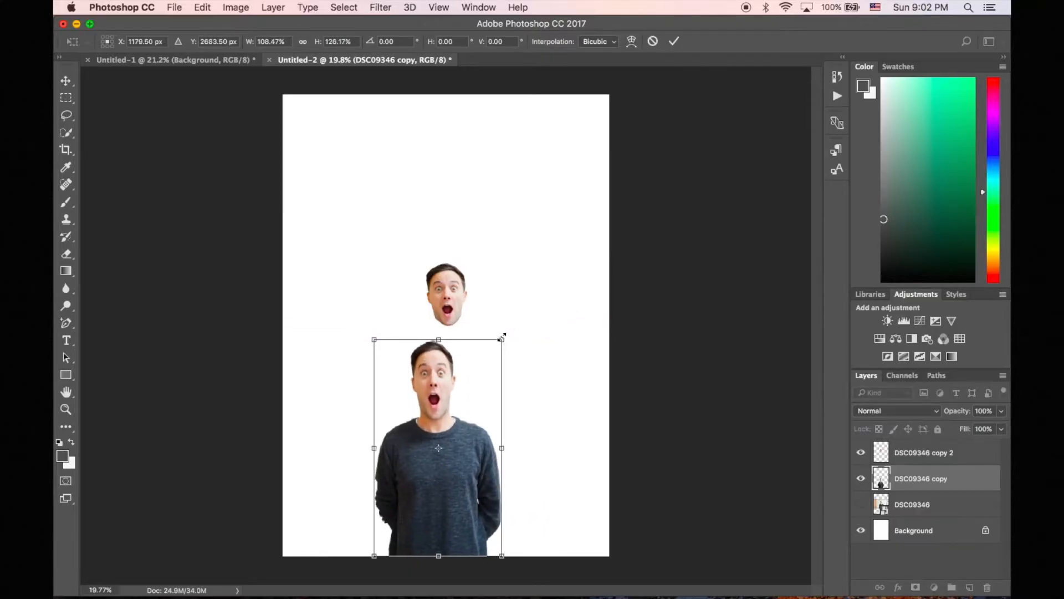
{"action": "key", "text": "super+z"}
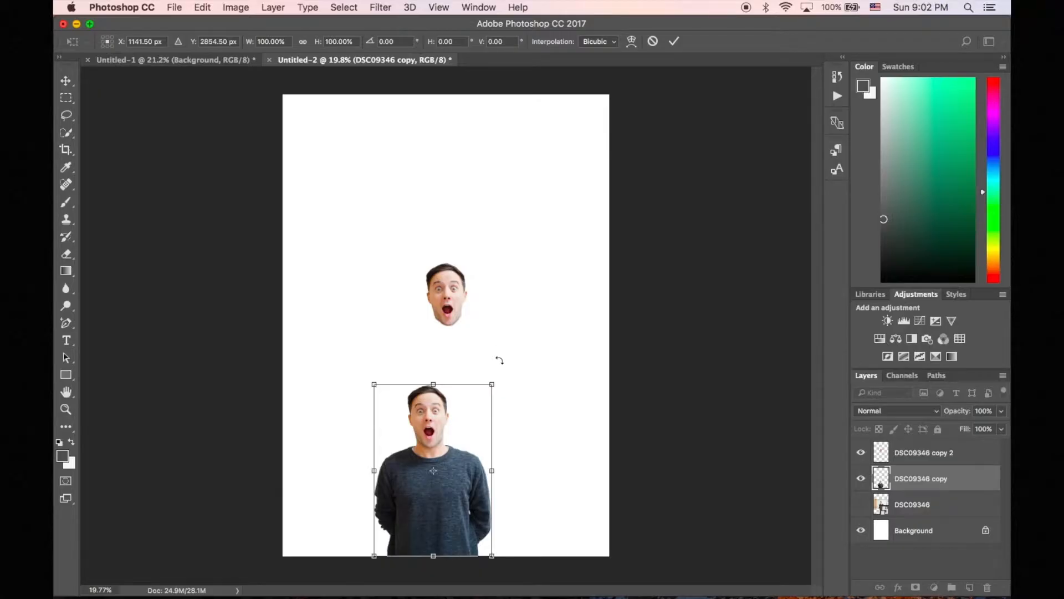
{"action": "left_click_drag", "start_coordinate": [491, 383], "coordinate": [556, 351]}
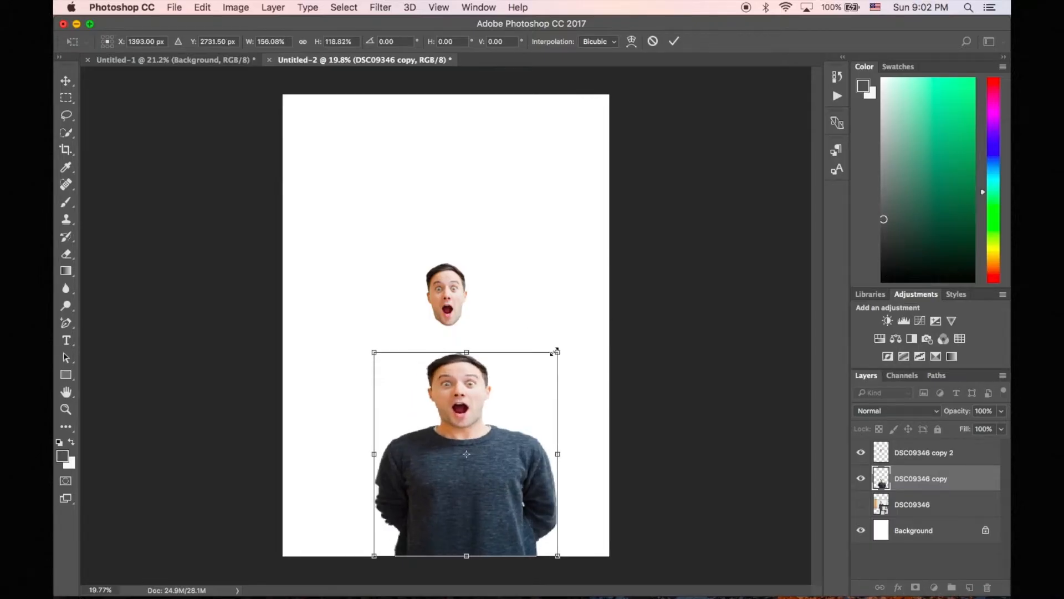
{"action": "key", "text": "super+z"}
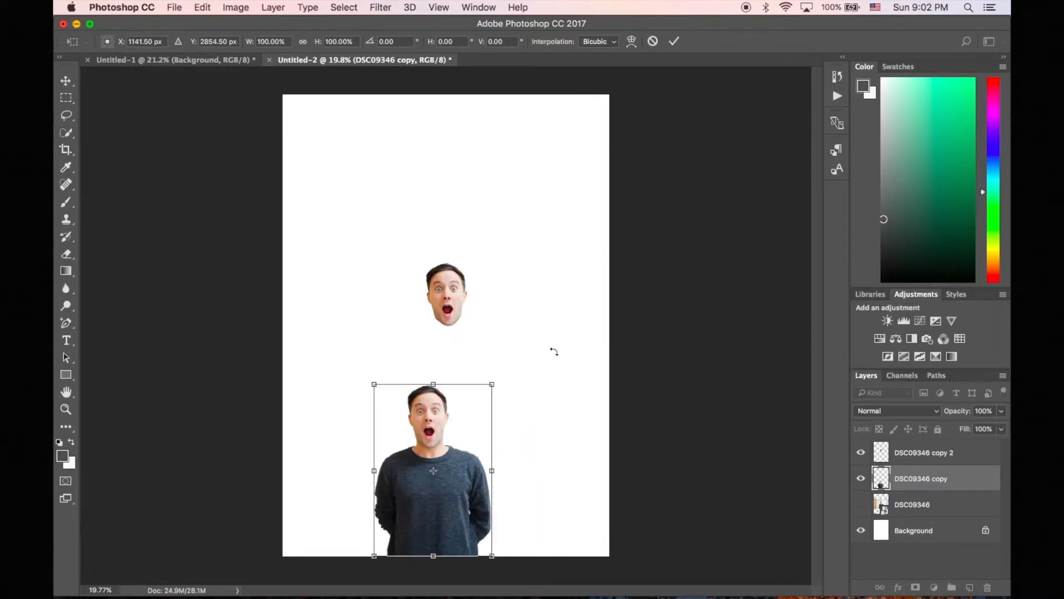
- Scale the full-body cutout proportionally to about 132%, keeping it on the page's lower edge
{"action": "left_click_drag", "start_coordinate": [491, 382], "coordinate": [530, 329]}
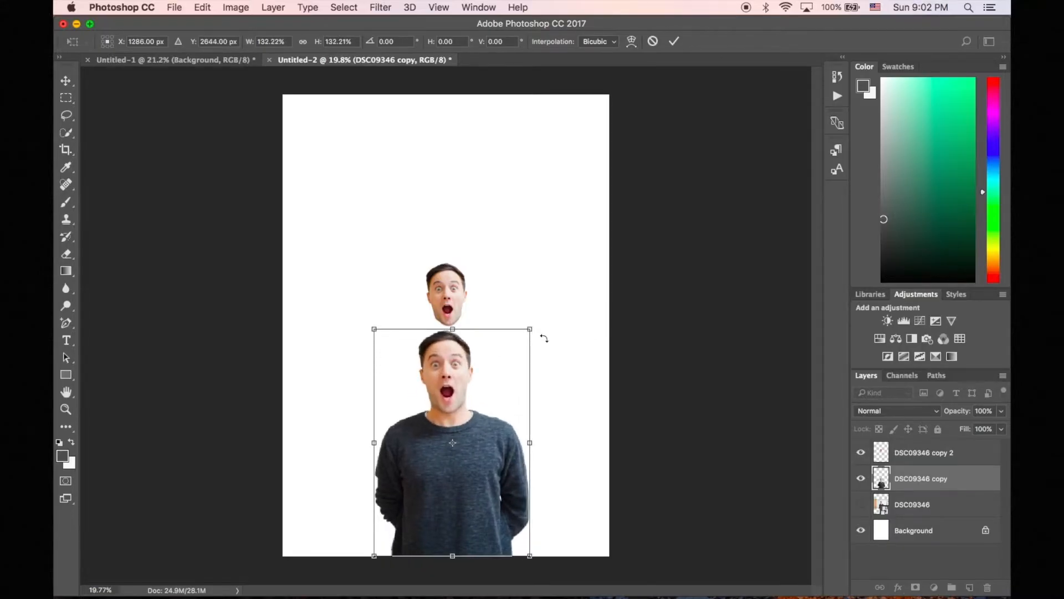
{"action": "key", "text": "Return"}
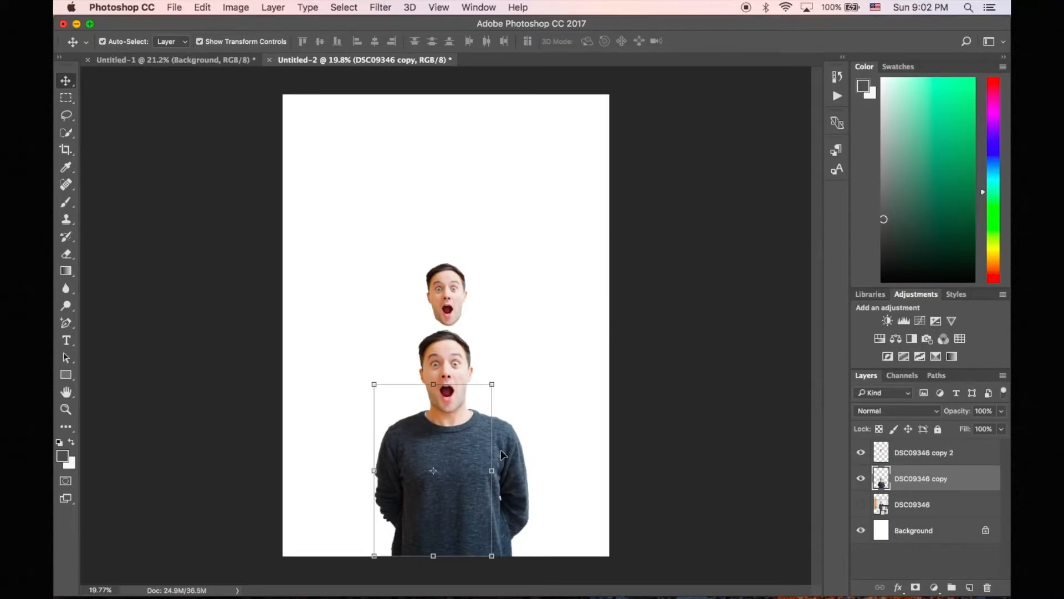
{"action": "left_click_drag", "start_coordinate": [506, 456], "coordinate": [506, 457]}
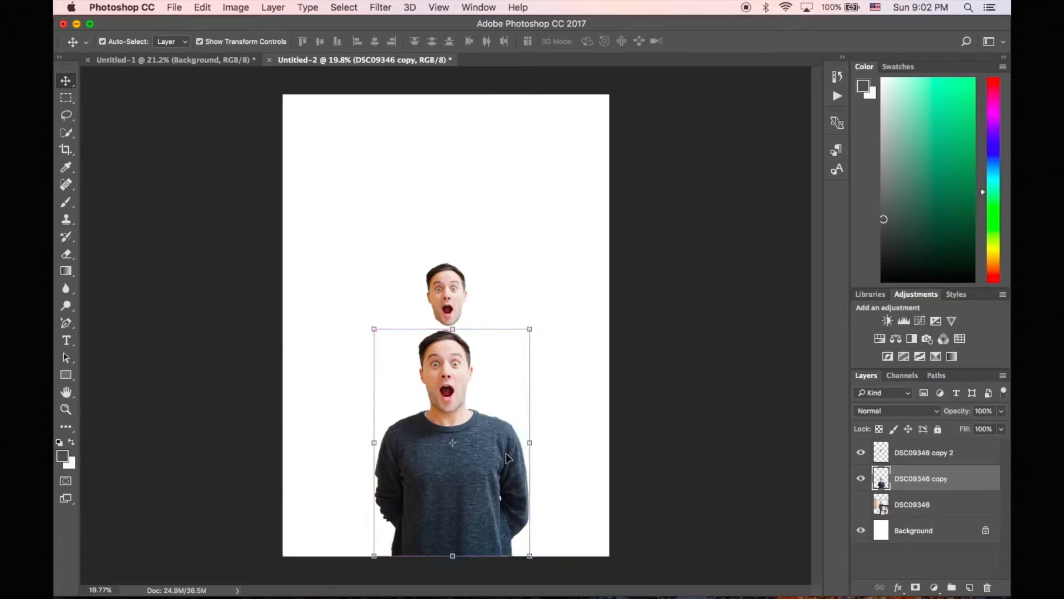
- Enlarge the separate head proportionally to about 478% and place it over the body's head so the chin meets the neck
{"action": "left_click", "coordinate": [452, 296]}
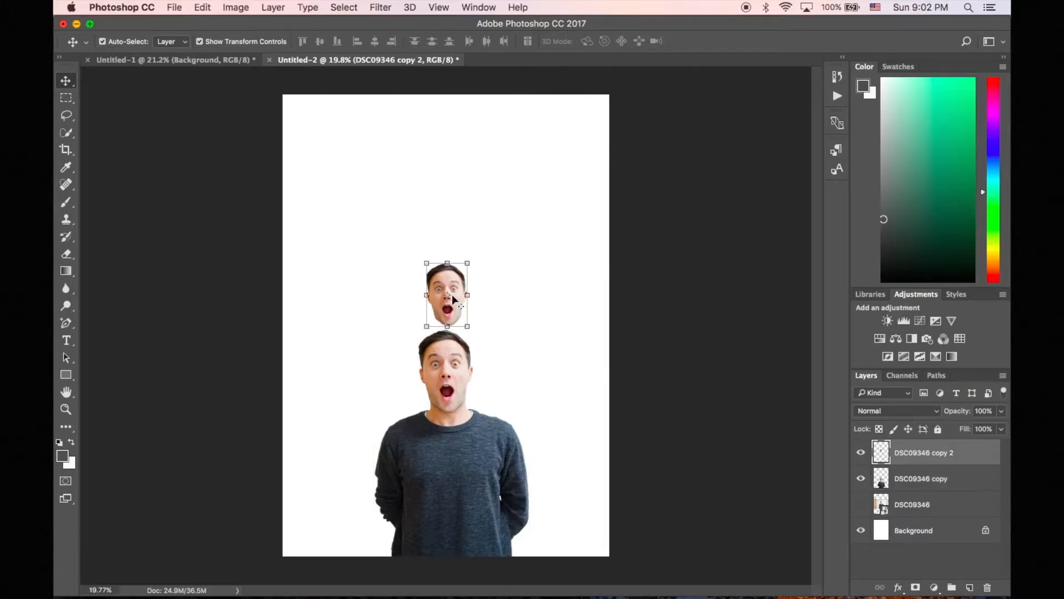
{"action": "left_click_drag", "start_coordinate": [467, 263], "coordinate": [548, 131]}
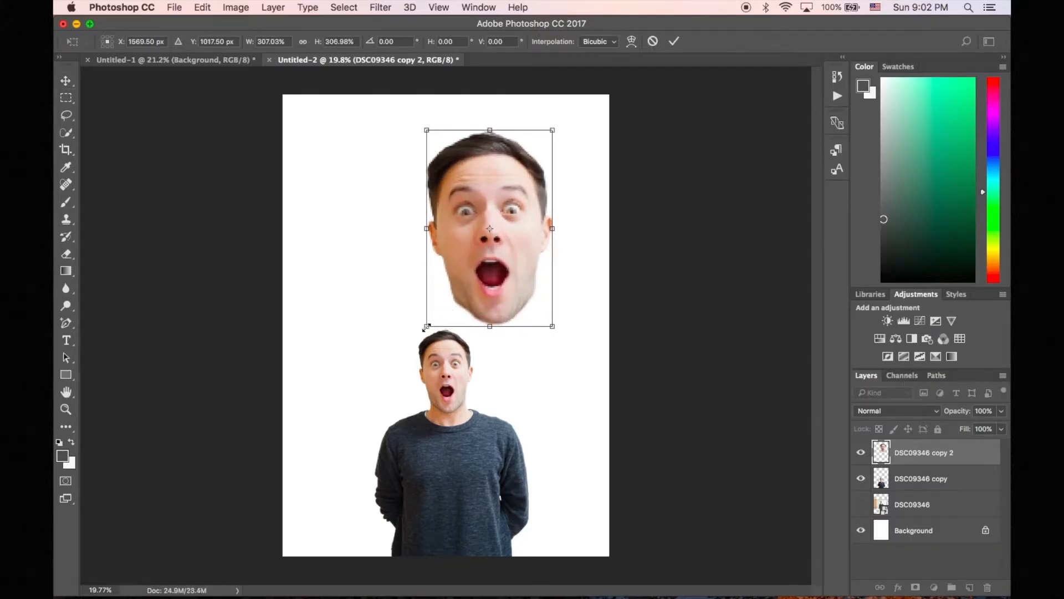
{"action": "left_click_drag", "start_coordinate": [427, 327], "coordinate": [343, 430]}
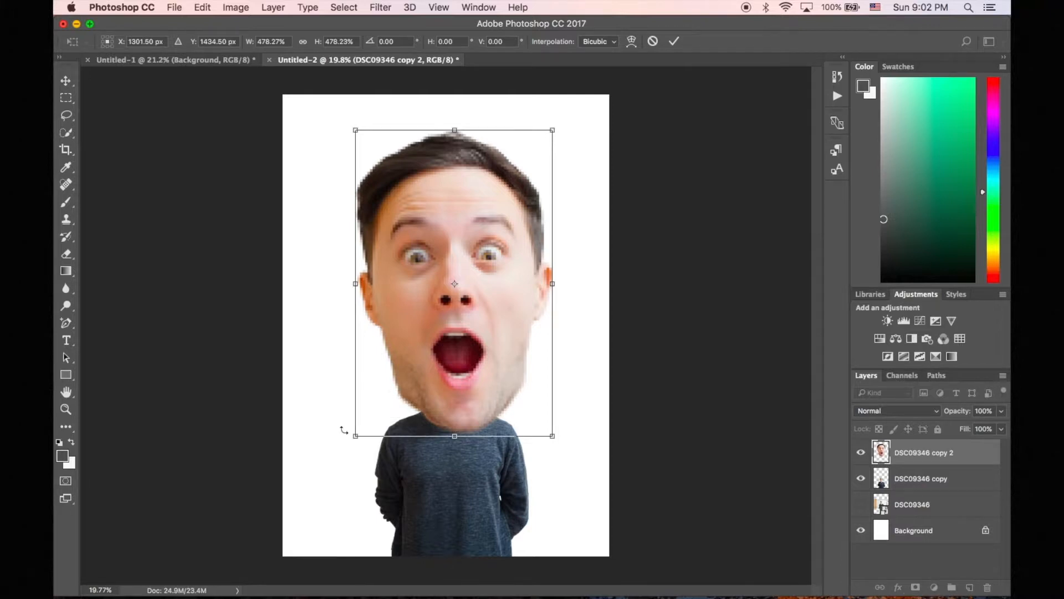
{"action": "key", "text": "Return"}
{"action": "mouse_move", "coordinate": [502, 326]}
{"action": "left_mouse_down"}
{"action": "mouse_move", "coordinate": [501, 302]}
{"action": "mouse_move", "coordinate": [491, 311]}
{"action": "left_mouse_up"}
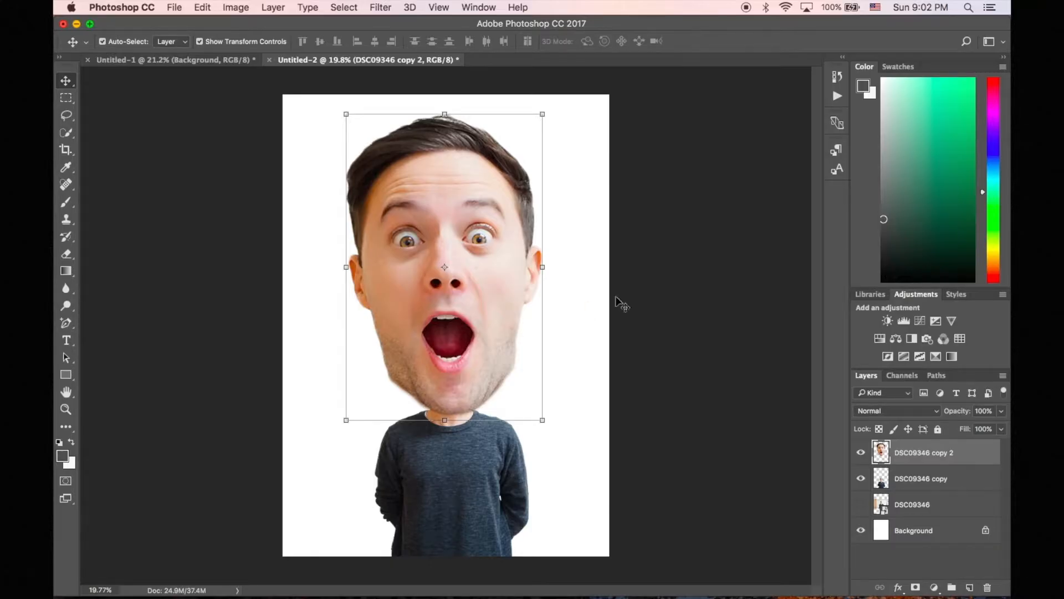
{"action": "left_click", "coordinate": [654, 299]}
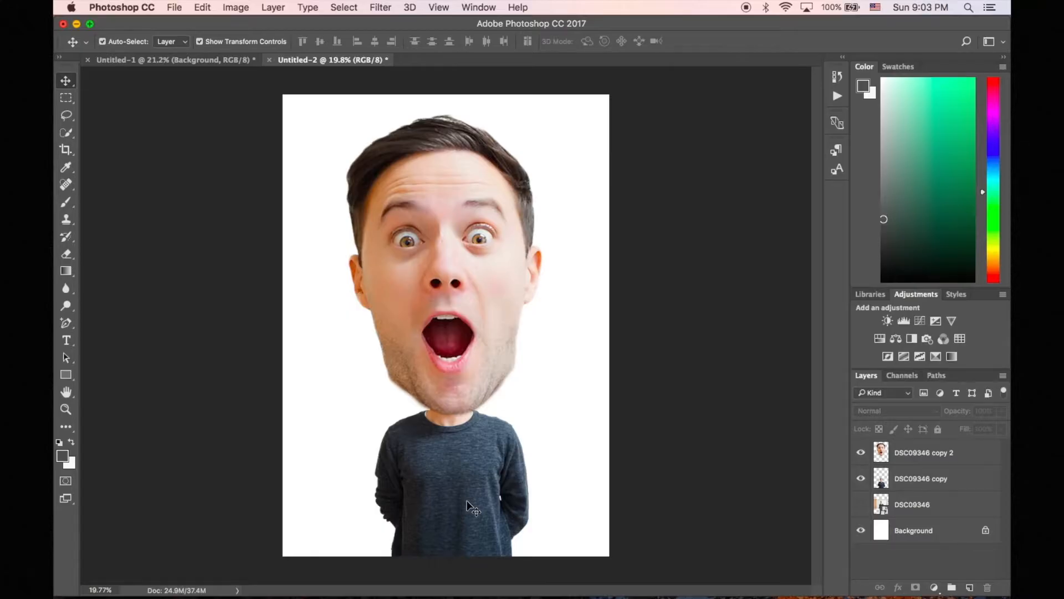
- Try erasing beside the jaw on the DSC09346 copy 2 layer with a 111 px Eraser at 100% hardness
{"action": "scroll", "coordinate": [467, 502], "scroll_direction": "up", "scroll_amount": 4}
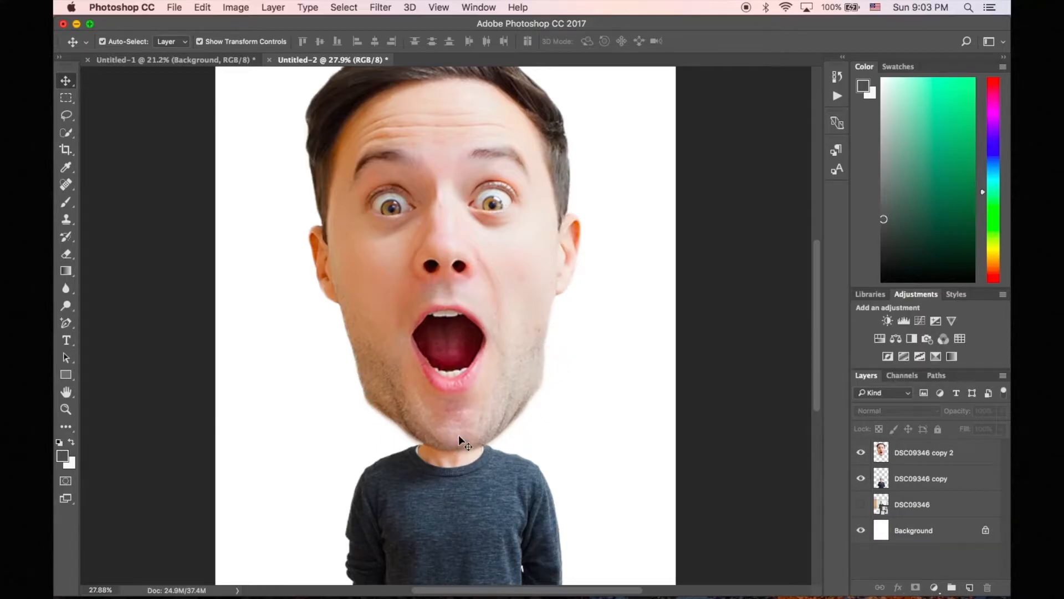
{"action": "scroll", "coordinate": [459, 436], "scroll_direction": "down", "scroll_amount": 1}
{"action": "scroll", "coordinate": [458, 434], "scroll_direction": "down", "scroll_amount": 1}
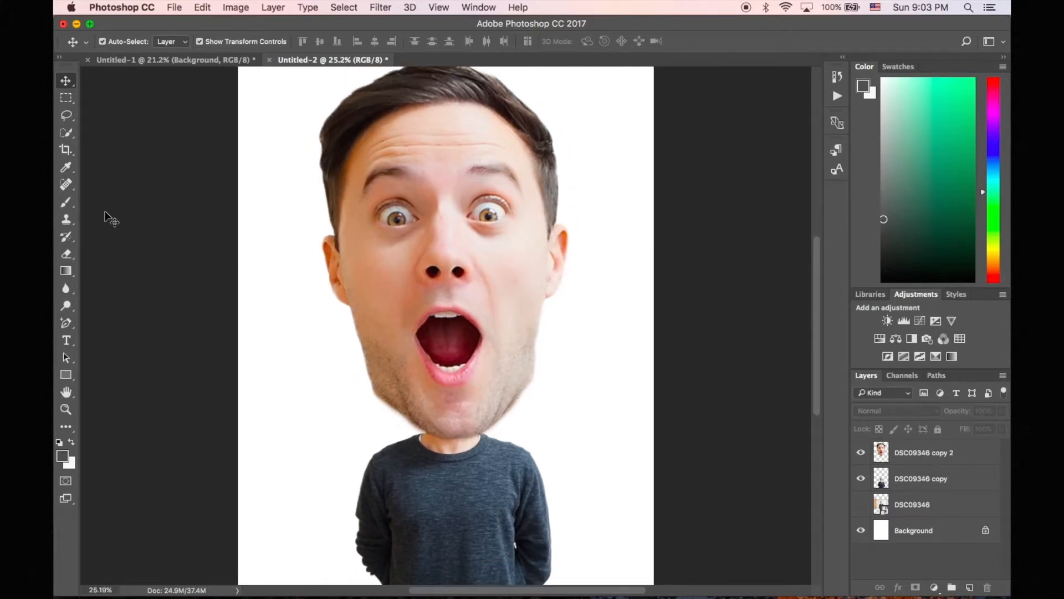
{"action": "left_click", "coordinate": [69, 254]}
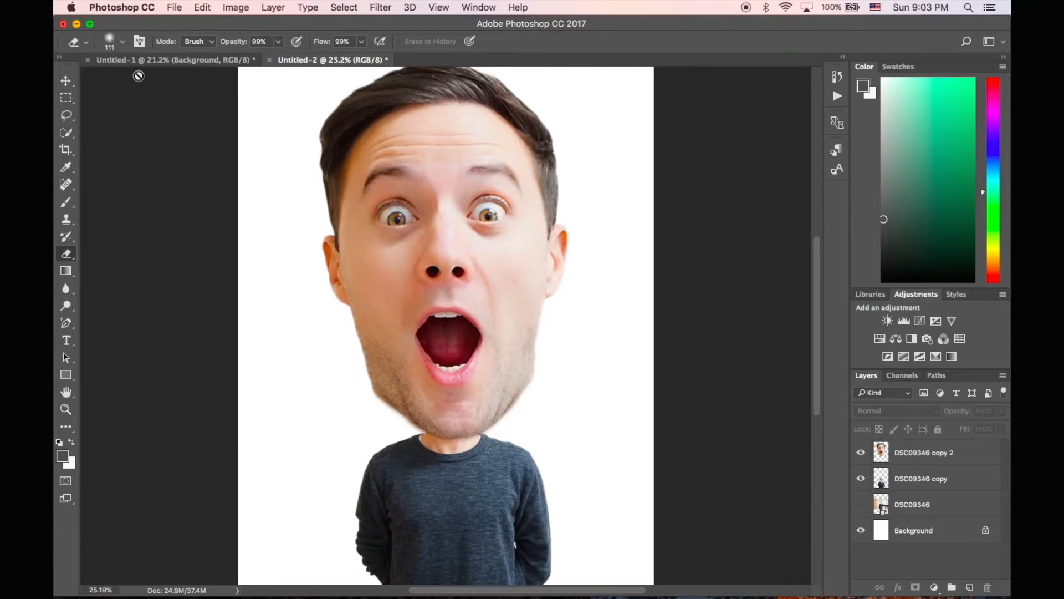
{"action": "left_click", "coordinate": [122, 42]}
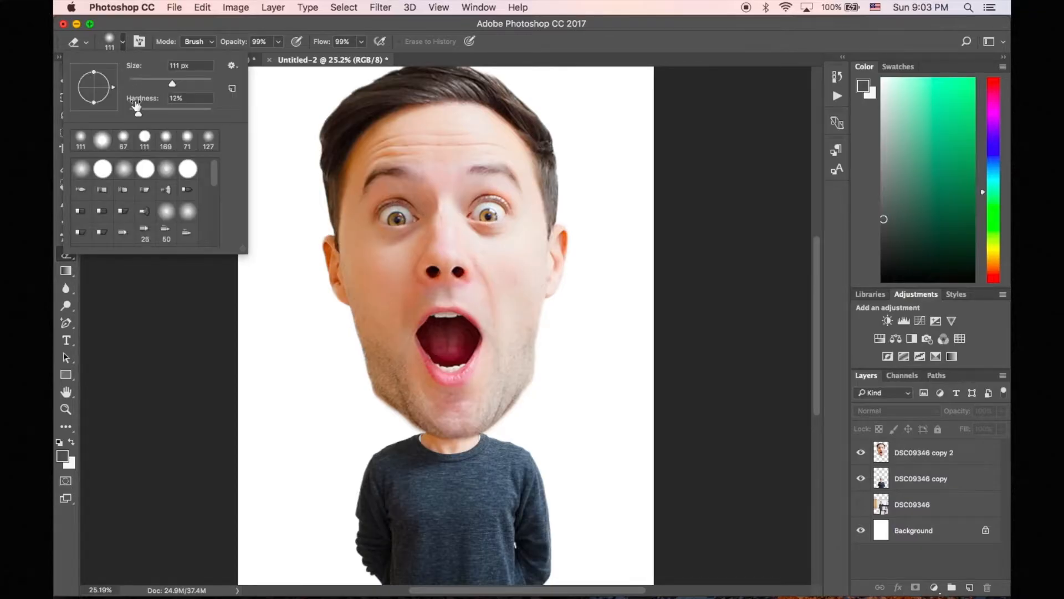
{"action": "left_click_drag", "start_coordinate": [139, 115], "coordinate": [215, 115]}
{"action": "left_click", "coordinate": [904, 456]}
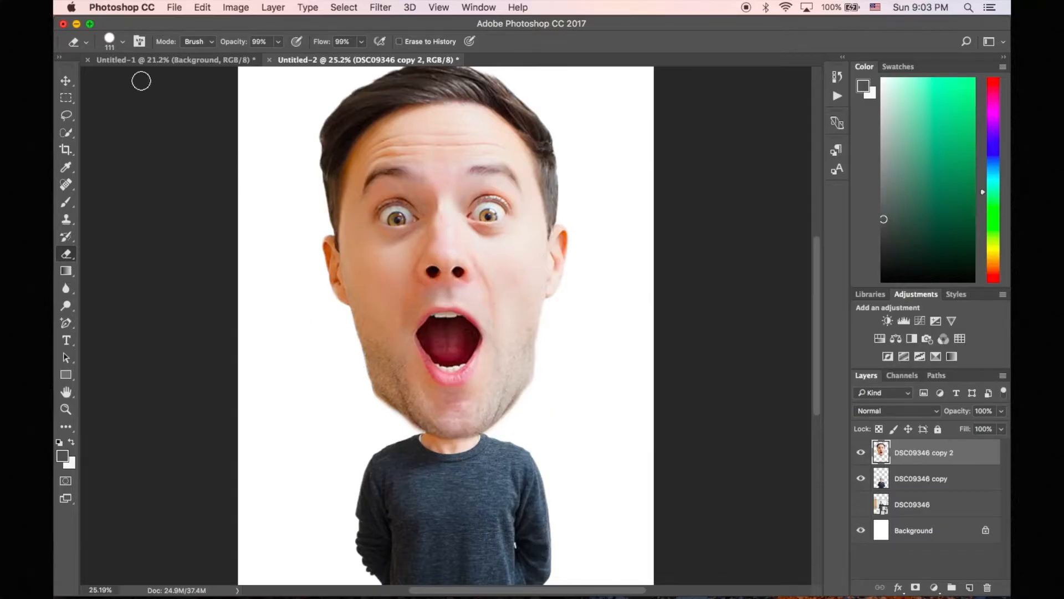
{"action": "left_click_drag", "start_coordinate": [359, 391], "coordinate": [387, 414]}
{"action": "key", "text": "super+z"}
- Set the Eraser hardness to 14% and smooth the rough jaw edges on both sides of the enlarged head
{"action": "left_click", "coordinate": [123, 42]}
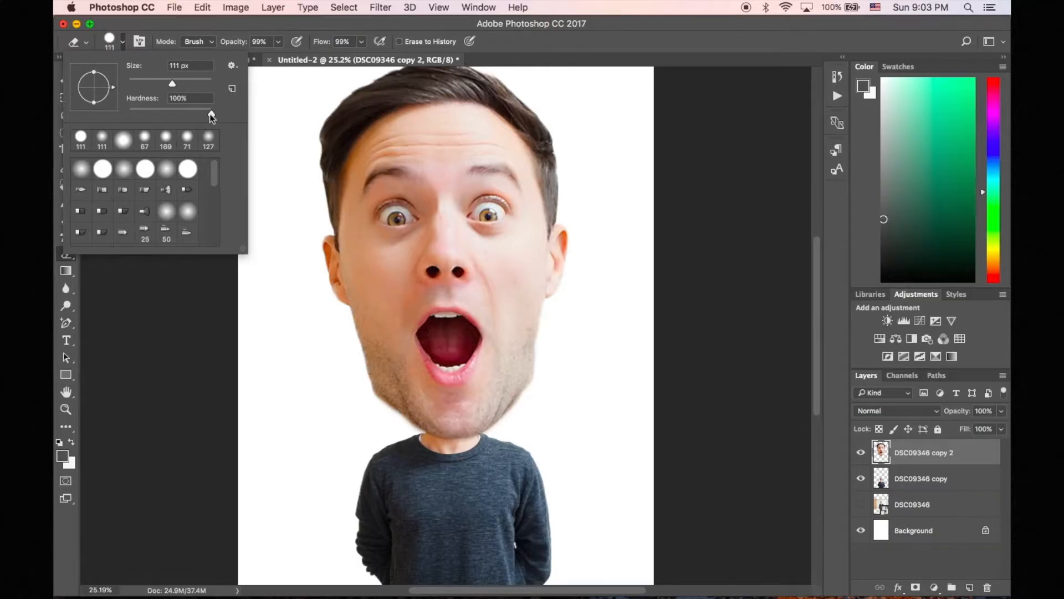
{"action": "left_click_drag", "start_coordinate": [211, 114], "coordinate": [142, 115]}
{"action": "scroll", "coordinate": [337, 305], "scroll_direction": "up", "scroll_amount": 5}
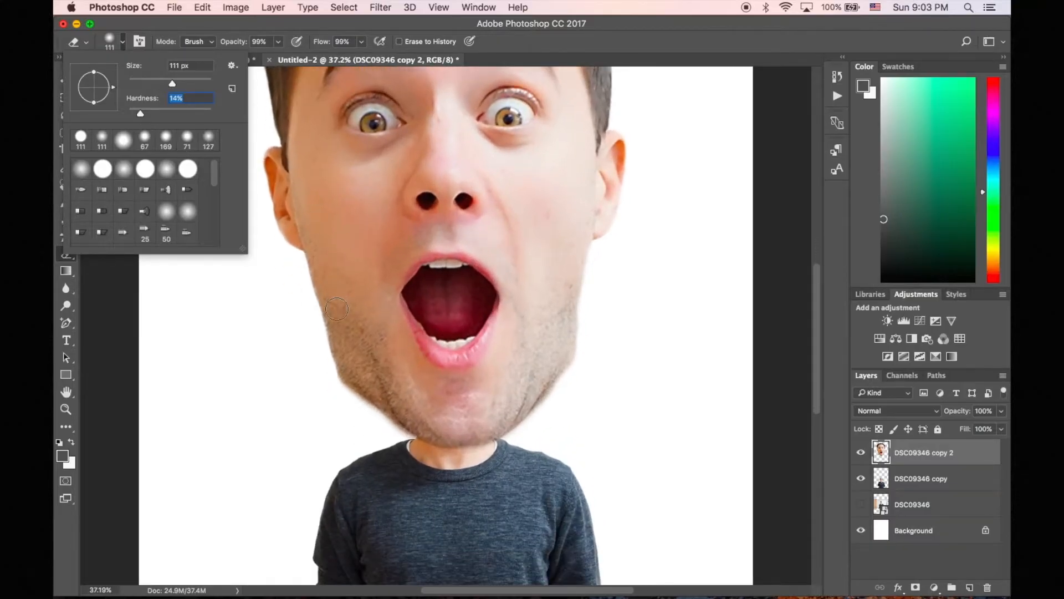
{"action": "key", "text": "Return"}
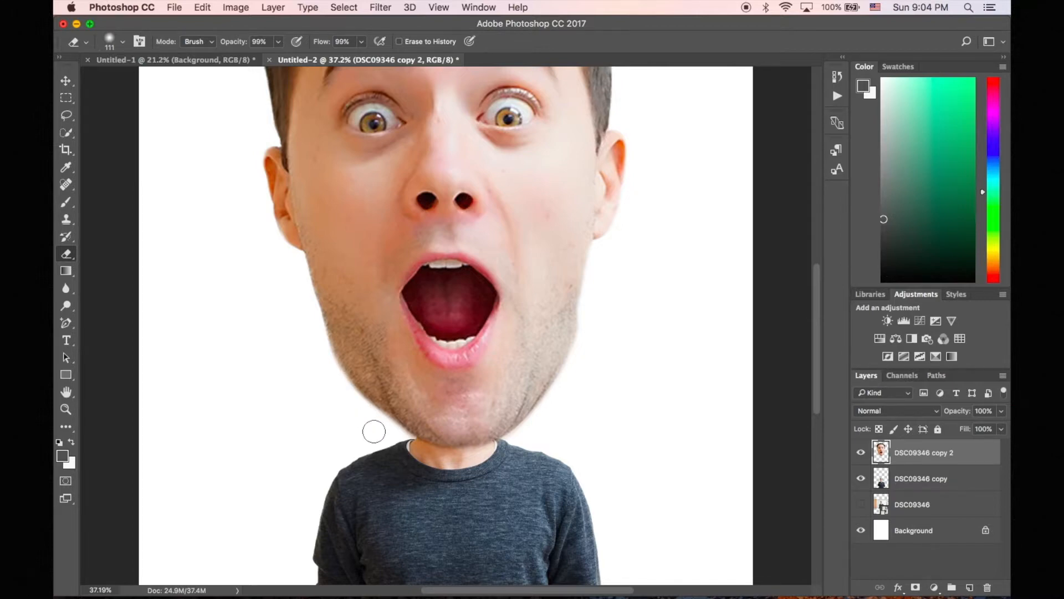
{"action": "scroll", "coordinate": [374, 433], "scroll_direction": "down", "scroll_amount": 4}
{"action": "scroll", "coordinate": [375, 433], "scroll_direction": "down", "scroll_amount": 1}
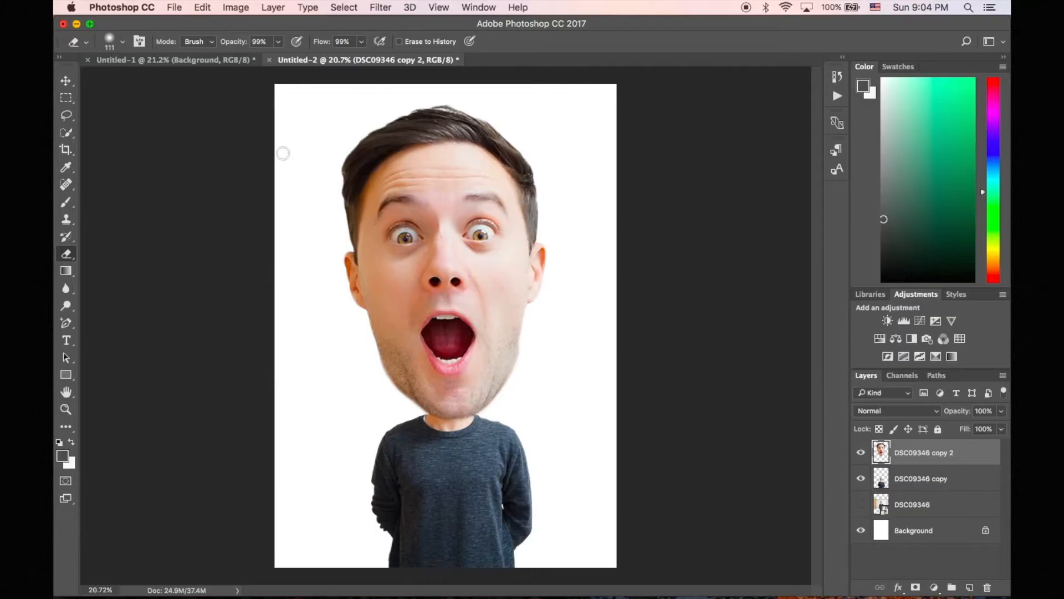
- Start the Oil Paint filter on the enlarged head's layer and frame the face in its preview at 17% zoom
{"action": "left_click", "coordinate": [65, 81]}
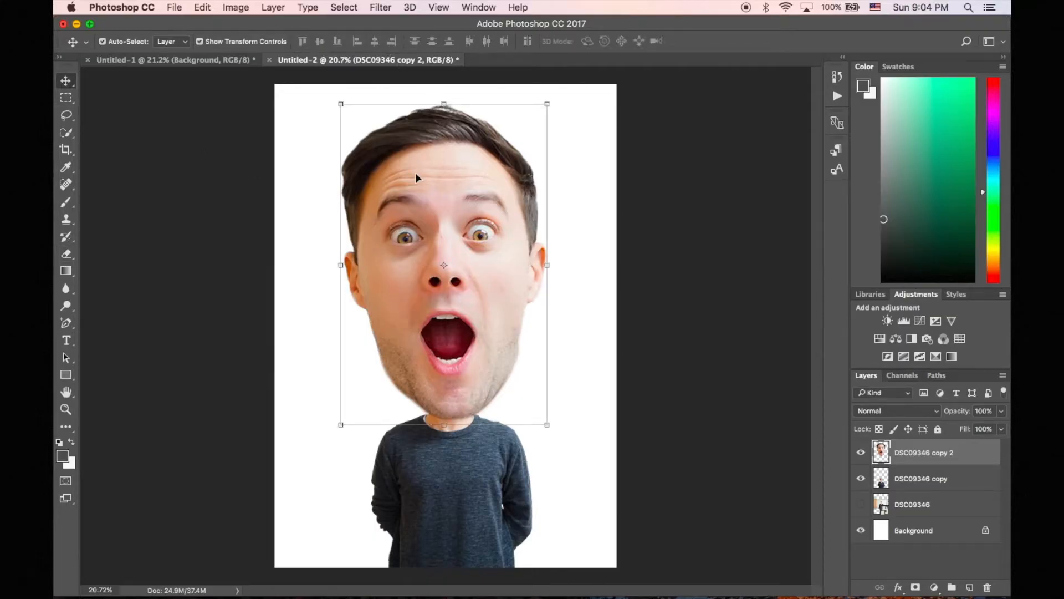
{"action": "scroll", "coordinate": [415, 171], "scroll_direction": "up", "scroll_amount": 4}
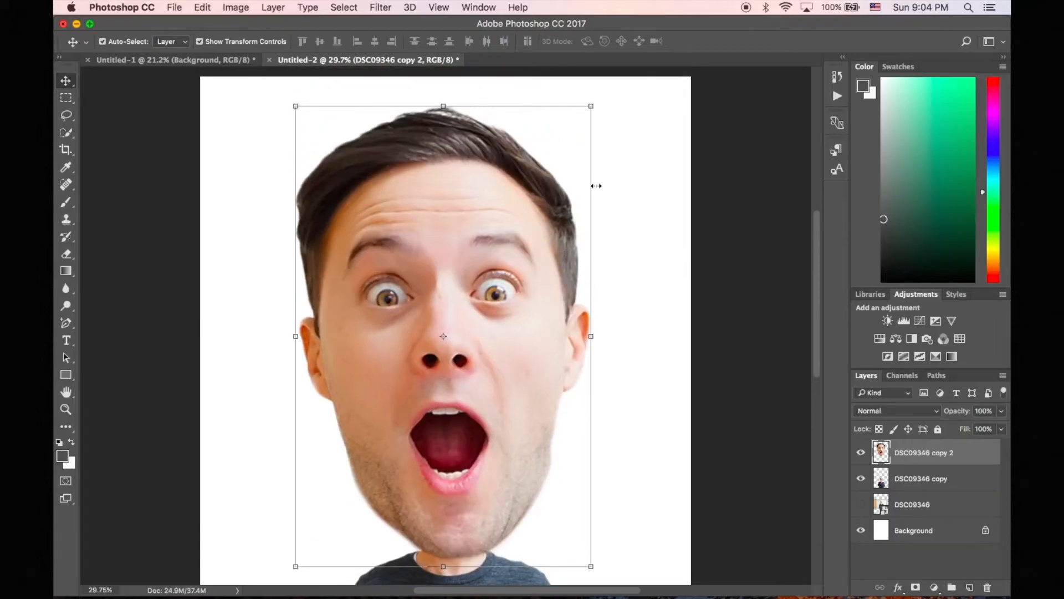
{"action": "left_click", "coordinate": [381, 7]}
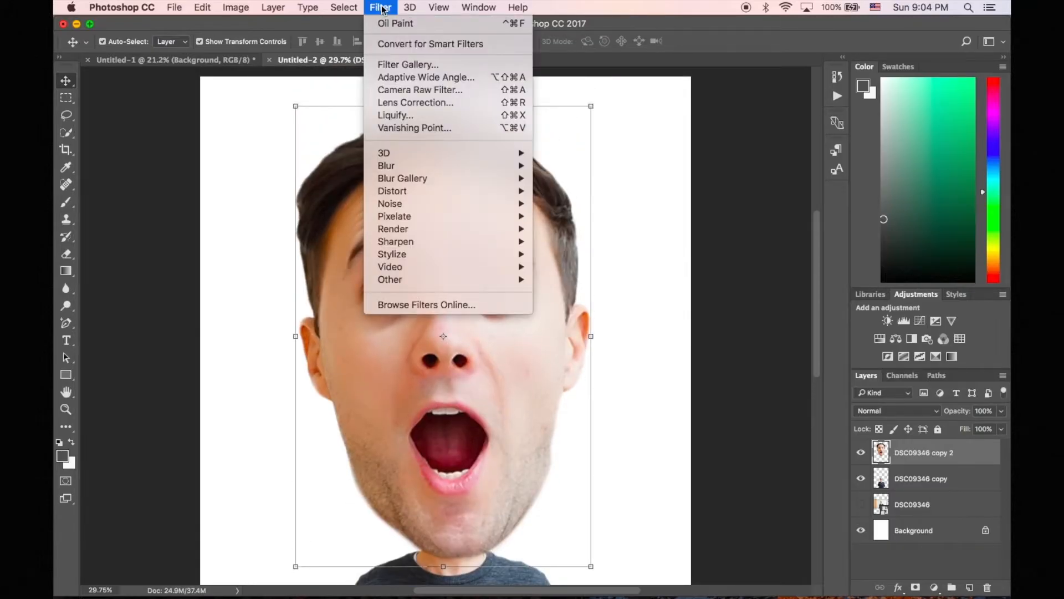
{"action": "mouse_move", "coordinate": [432, 258]}
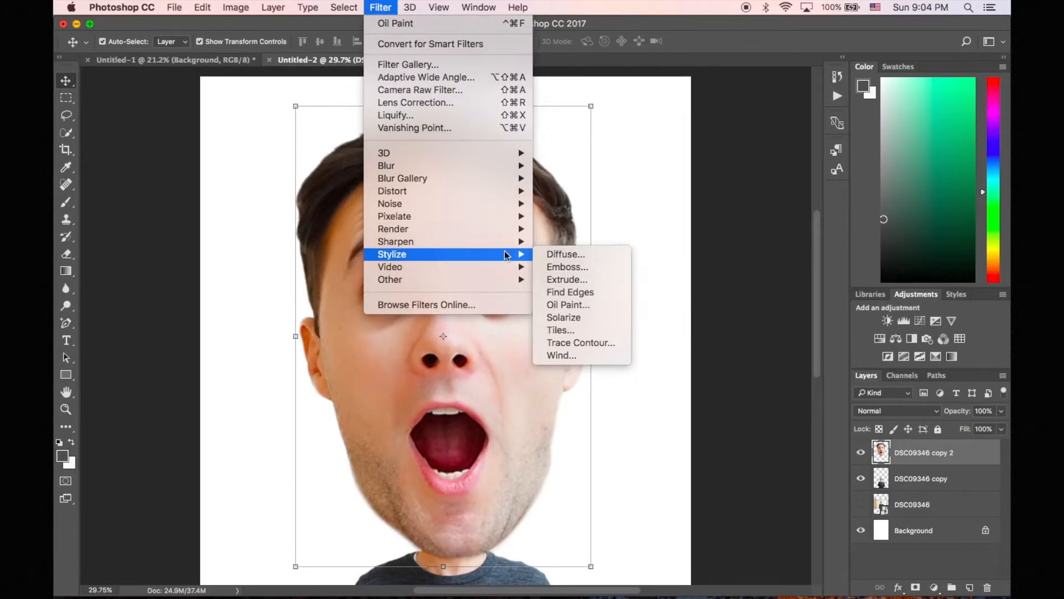
{"action": "left_click", "coordinate": [564, 306]}
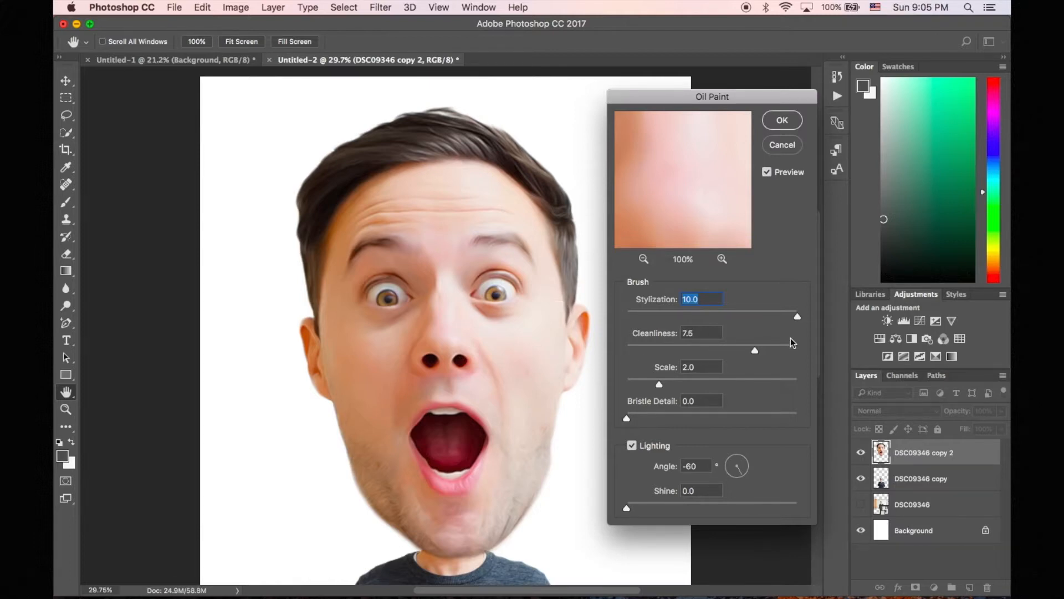
{"action": "left_click", "coordinate": [643, 258]}
{"action": "left_click", "coordinate": [643, 258]}
{"action": "left_click", "coordinate": [643, 259]}
{"action": "left_click", "coordinate": [643, 258]}
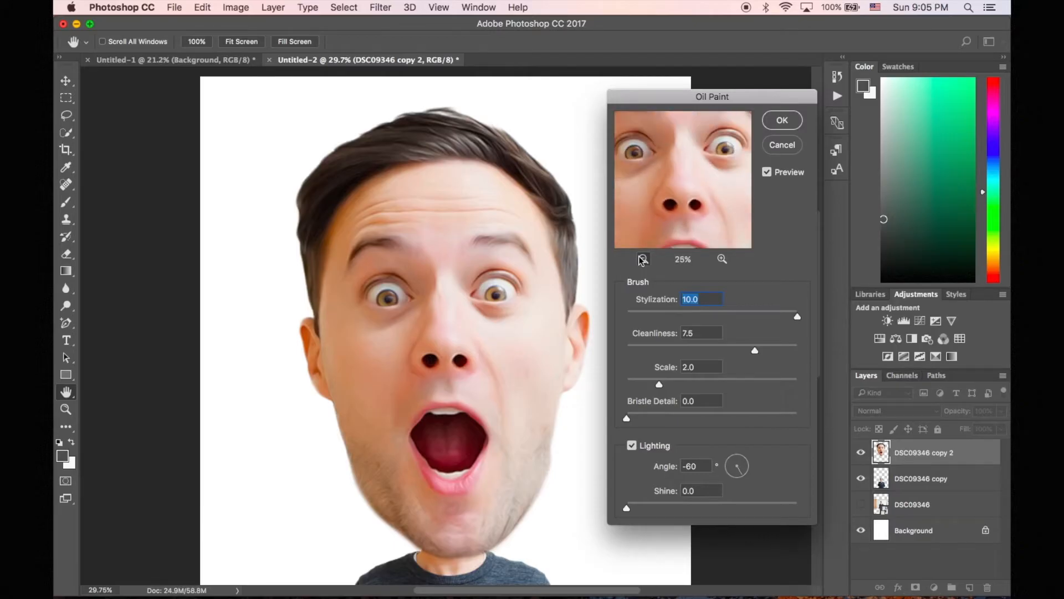
{"action": "left_click", "coordinate": [643, 258]}
{"action": "mouse_move", "coordinate": [712, 201]}
{"action": "left_mouse_down"}
{"action": "mouse_move", "coordinate": [732, 242]}
{"action": "mouse_move", "coordinate": [720, 259]}
{"action": "mouse_move", "coordinate": [715, 157]}
{"action": "mouse_move", "coordinate": [690, 161]}
{"action": "left_mouse_up"}
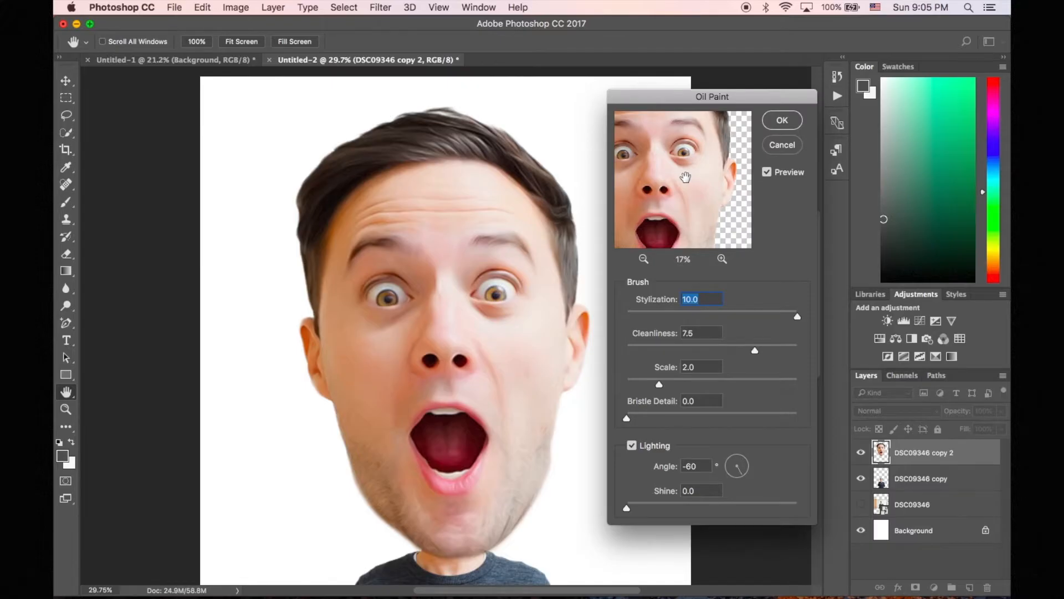
{"action": "left_click_drag", "start_coordinate": [698, 197], "coordinate": [714, 176]}
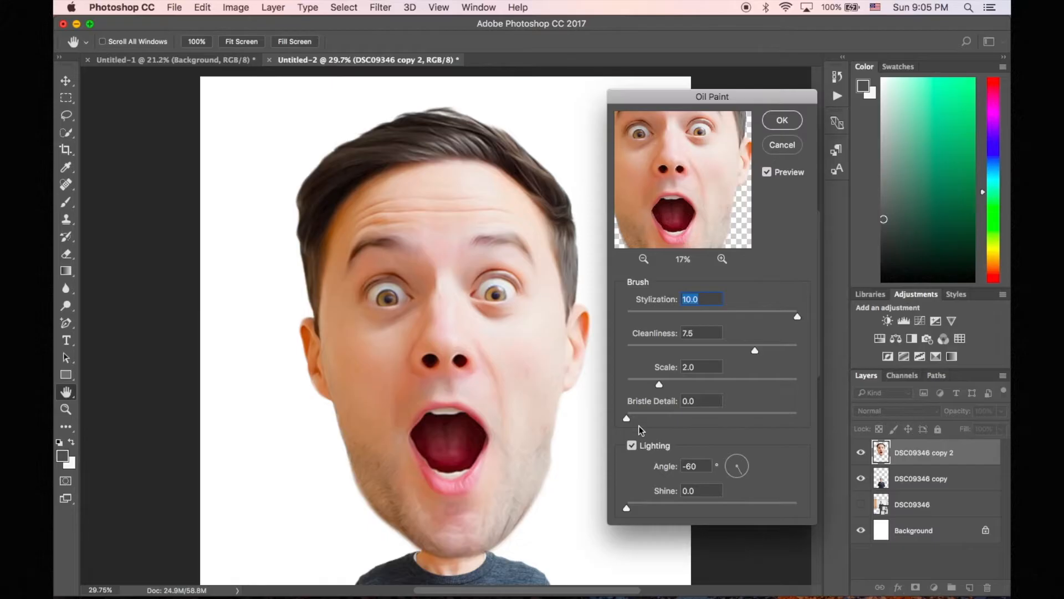
- Try an Oil Paint Bristle Detail of 6.0, return it to 0.0 and apply the filter to the head
{"action": "left_click_drag", "start_coordinate": [627, 419], "coordinate": [729, 419]}
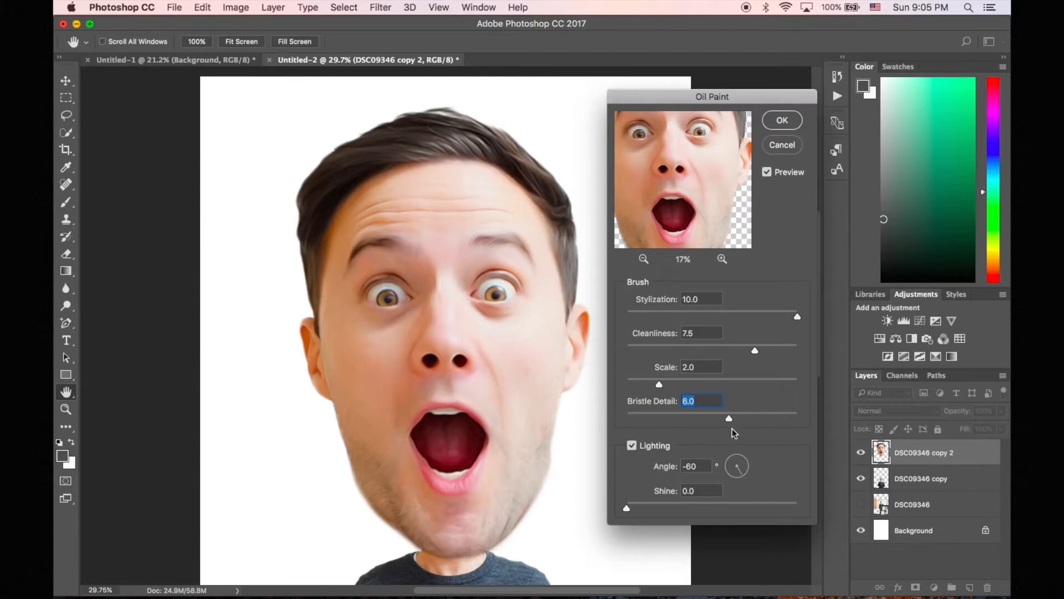
{"action": "left_click_drag", "start_coordinate": [726, 419], "coordinate": [623, 420]}
{"action": "left_click", "coordinate": [784, 122]}
{"action": "key", "text": "v"}
{"action": "scroll", "coordinate": [398, 281], "scroll_direction": "down", "scroll_amount": 3}
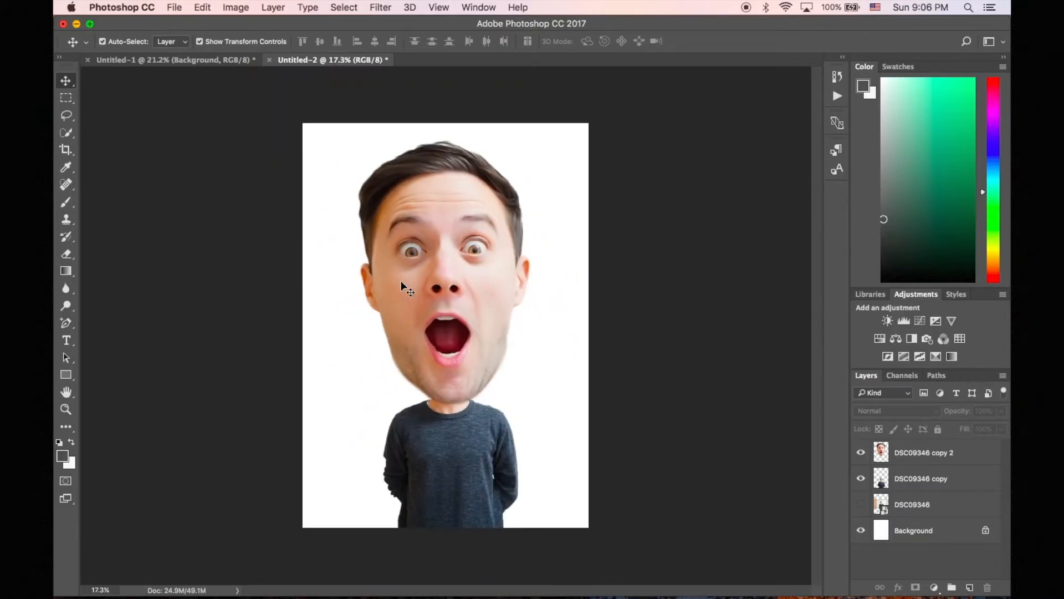
- Select the Background layer and hide the DSC09346 copy and DSC09346 copy 2 layers
{"action": "left_click", "coordinate": [900, 531]}
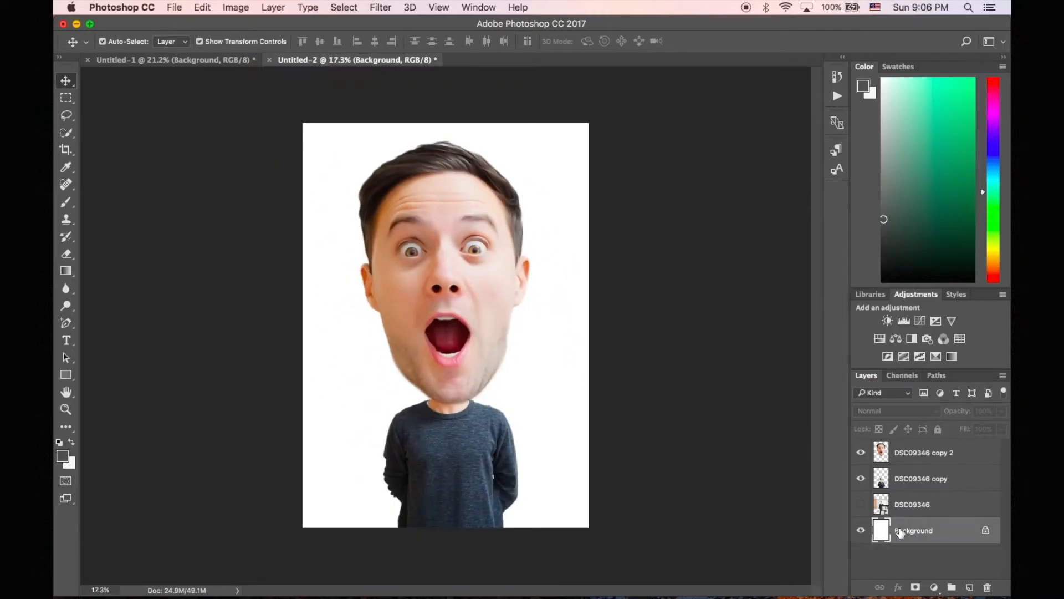
{"action": "left_click", "coordinate": [862, 478]}
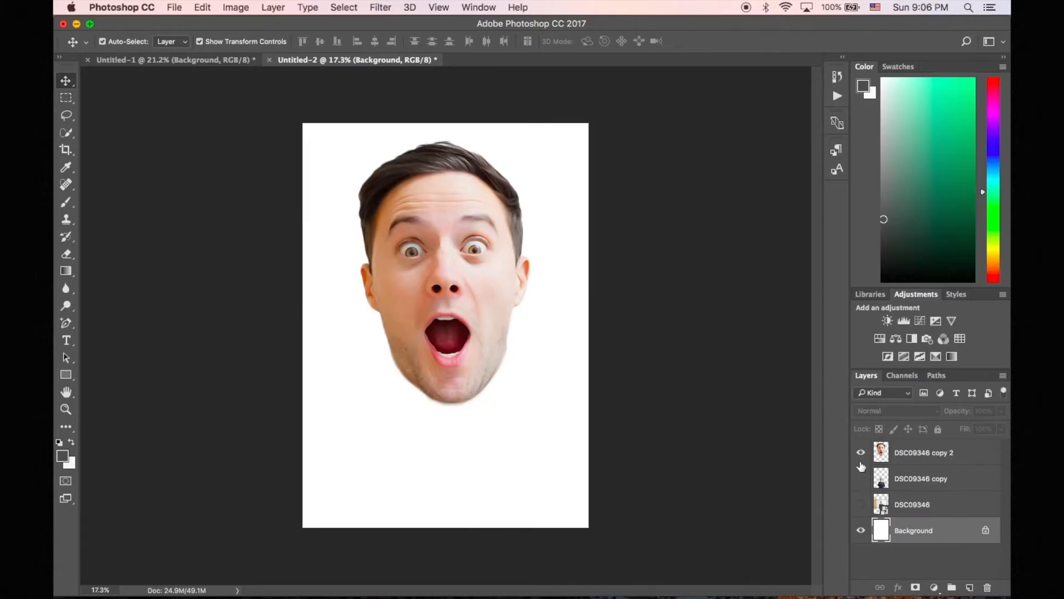
{"action": "left_click", "coordinate": [861, 453]}
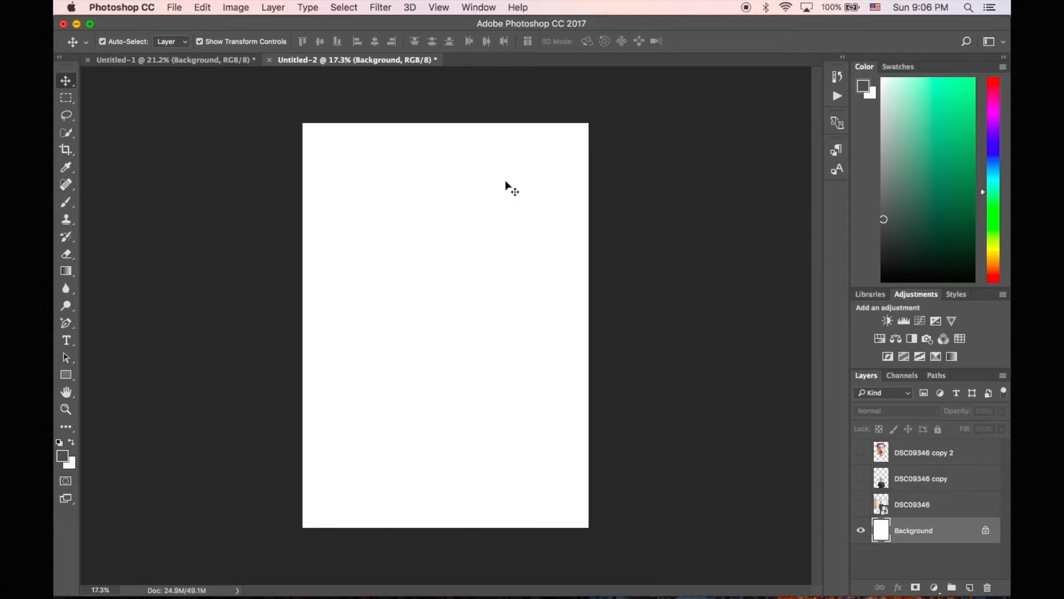
{"action": "left_click", "coordinate": [62, 458]}
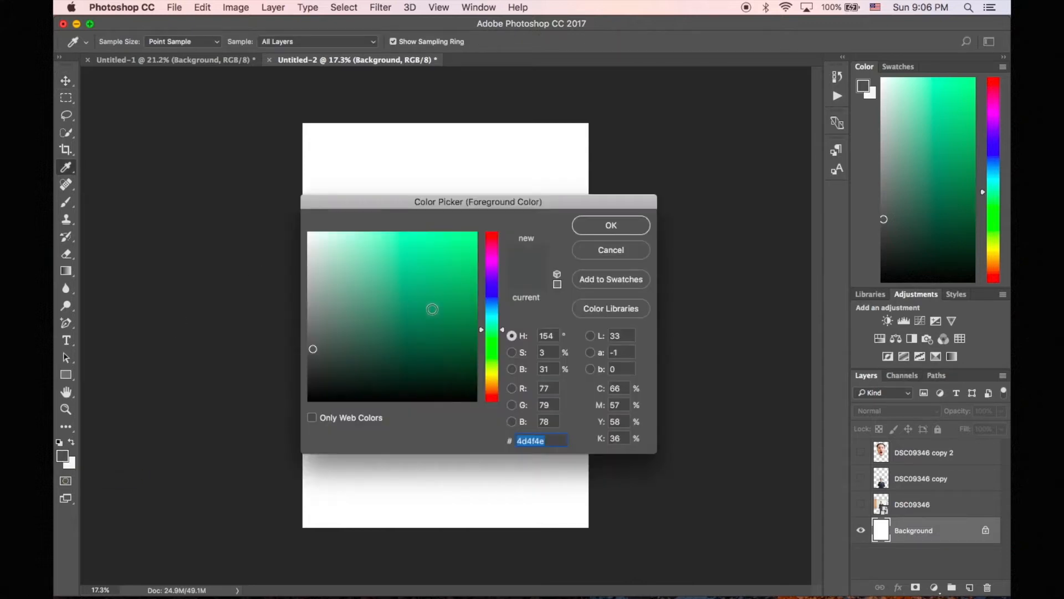
{"action": "left_click", "coordinate": [614, 248]}
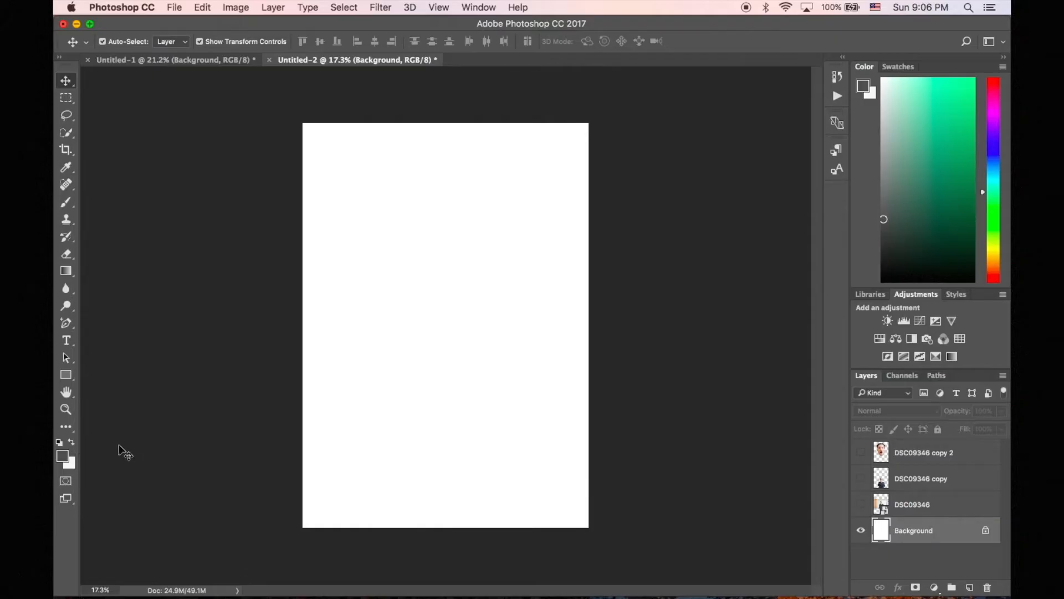
{"action": "left_click", "coordinate": [72, 443]}
{"action": "left_click", "coordinate": [72, 444]}
{"action": "left_click", "coordinate": [72, 443]}
{"action": "left_click", "coordinate": [72, 443]}
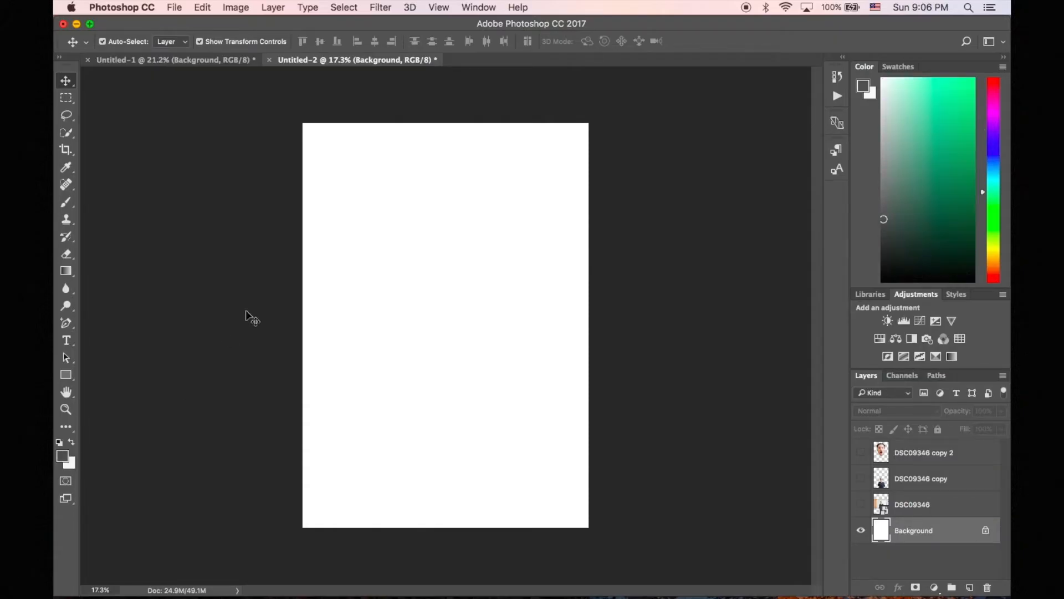
- Fill the Background with a reversed radial gradient, white centre to dark grey edges, extending past the page's upper edge, and show both cutout layers again
{"action": "left_click", "coordinate": [66, 273]}
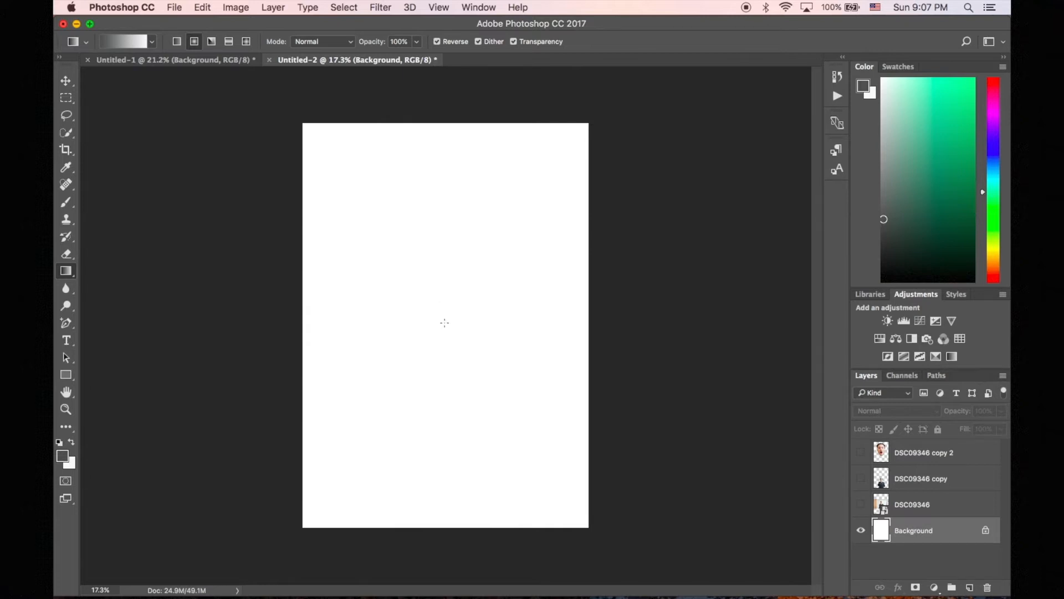
{"action": "mouse_move", "coordinate": [444, 282]}
{"action": "left_mouse_down"}
{"action": "mouse_move", "coordinate": [440, 181]}
{"action": "mouse_move", "coordinate": [442, 207]}
{"action": "mouse_move", "coordinate": [516, 209]}
{"action": "mouse_move", "coordinate": [464, 226]}
{"action": "mouse_move", "coordinate": [444, 268]}
{"action": "left_mouse_up"}
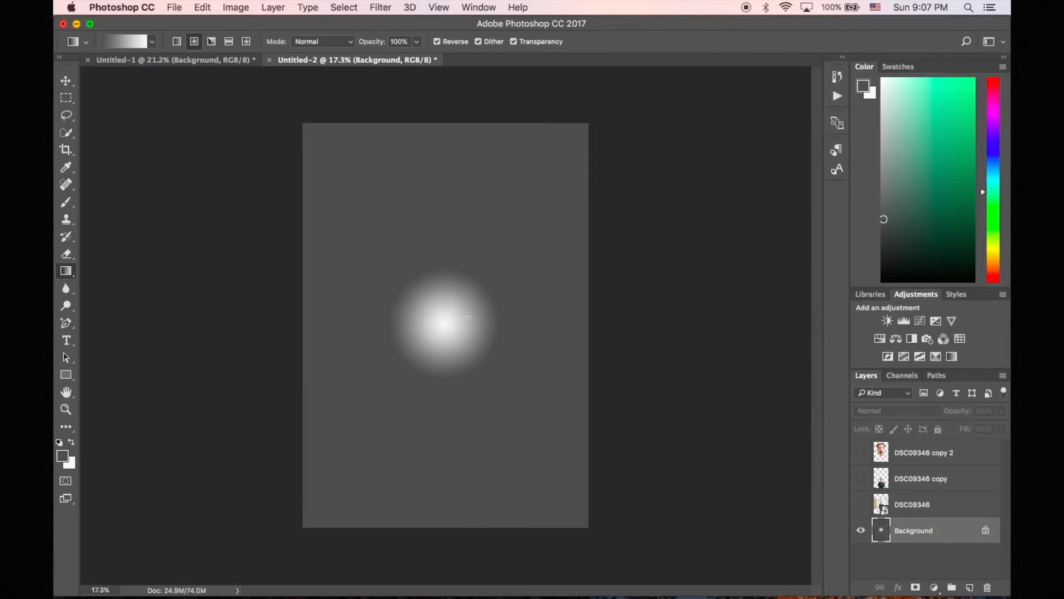
{"action": "key", "text": "super+z"}
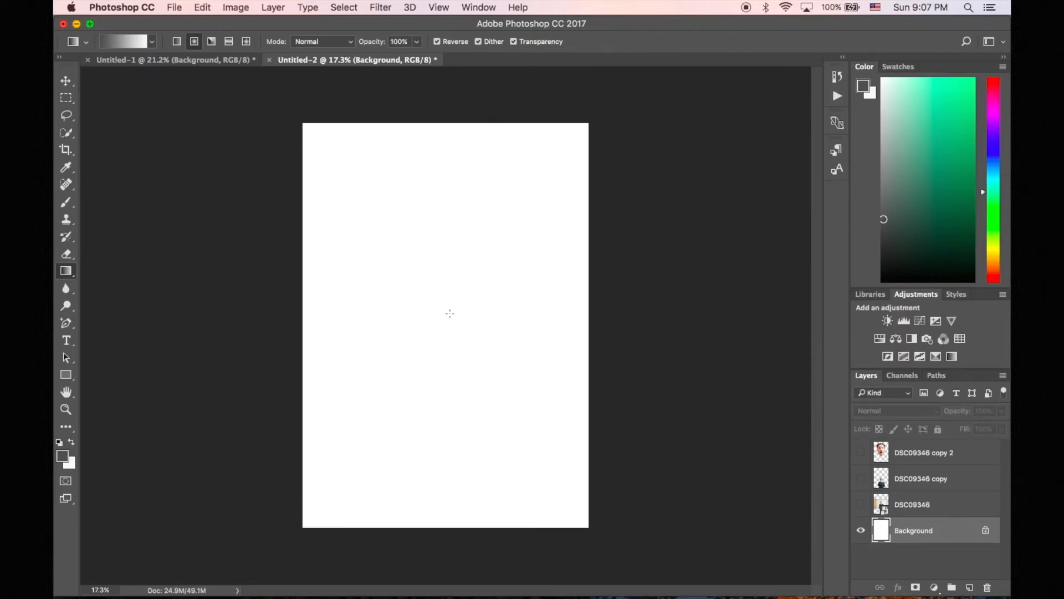
{"action": "left_click_drag", "start_coordinate": [445, 316], "coordinate": [445, 25]}
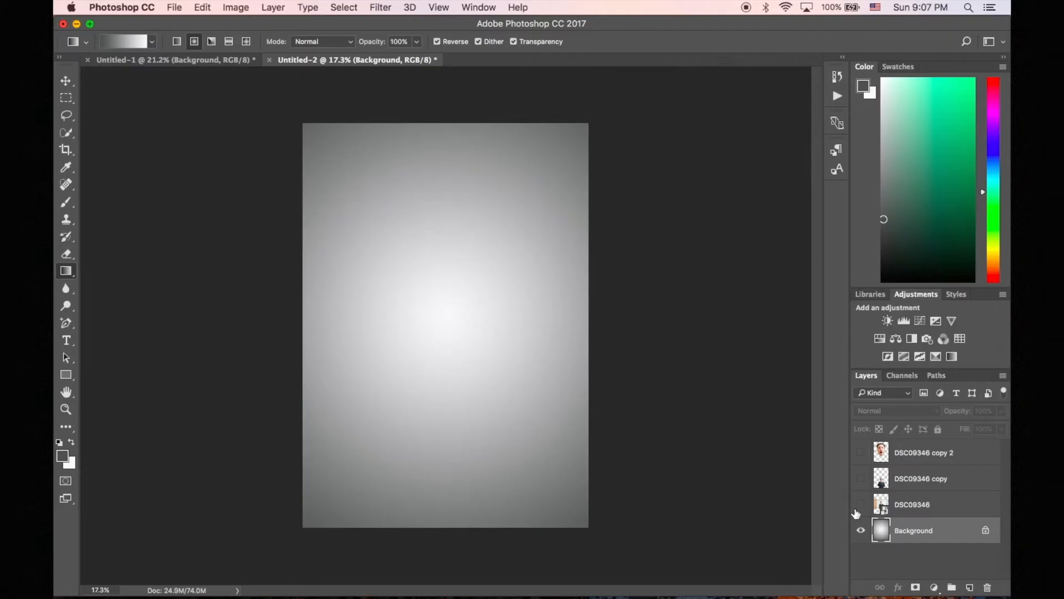
{"action": "left_click", "coordinate": [861, 479]}
{"action": "left_click", "coordinate": [861, 452]}
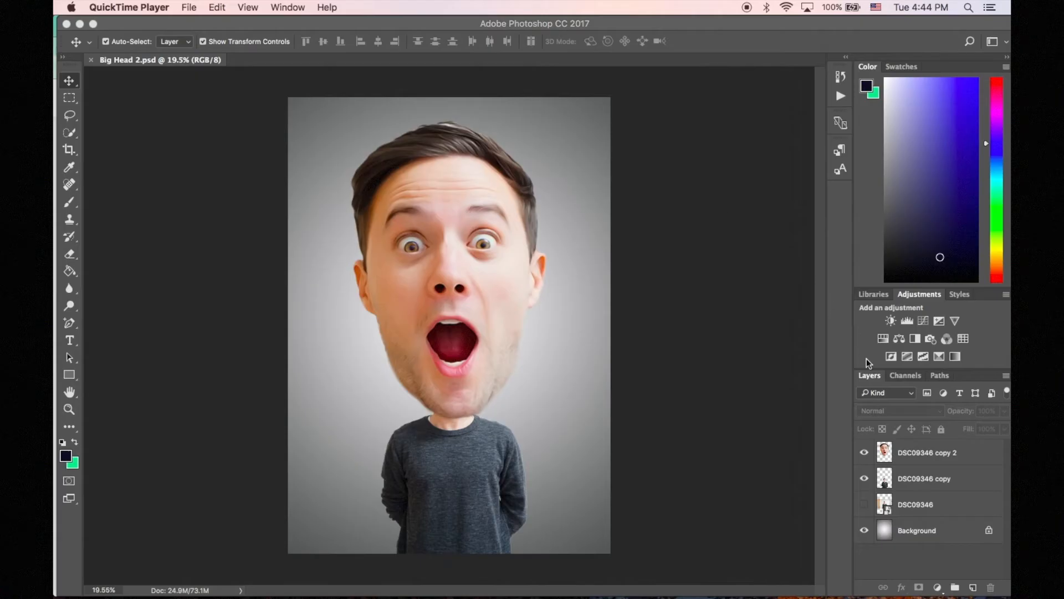
- In Liquify, use Forward Warp at size 400 and pressure 28 on DSC09346 copy 2 to narrow the jaw and raise the hair
{"action": "left_click", "coordinate": [913, 455]}
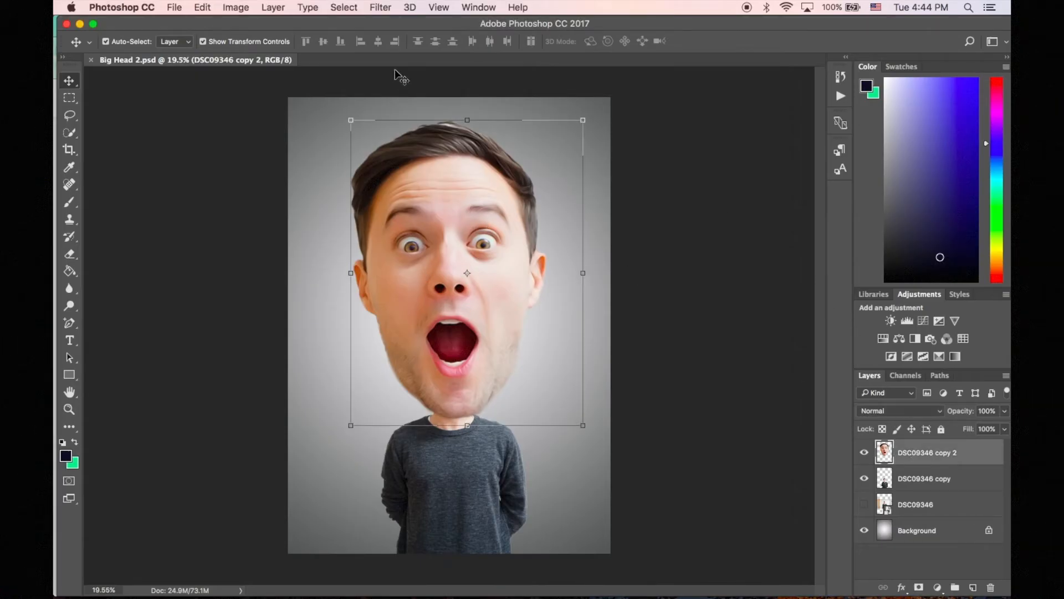
{"action": "left_click", "coordinate": [376, 7]}
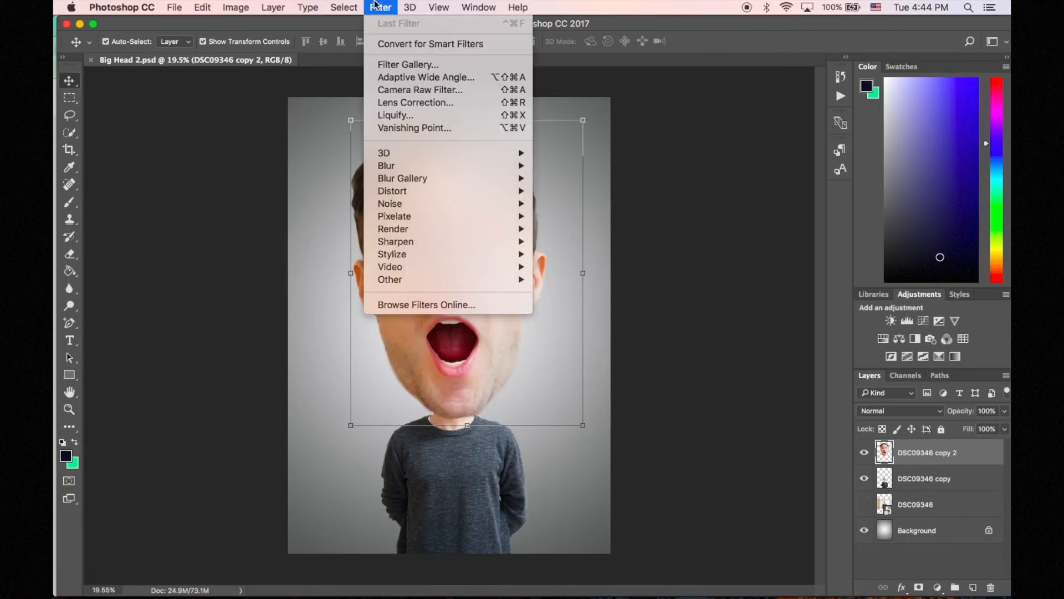
{"action": "left_click", "coordinate": [404, 116]}
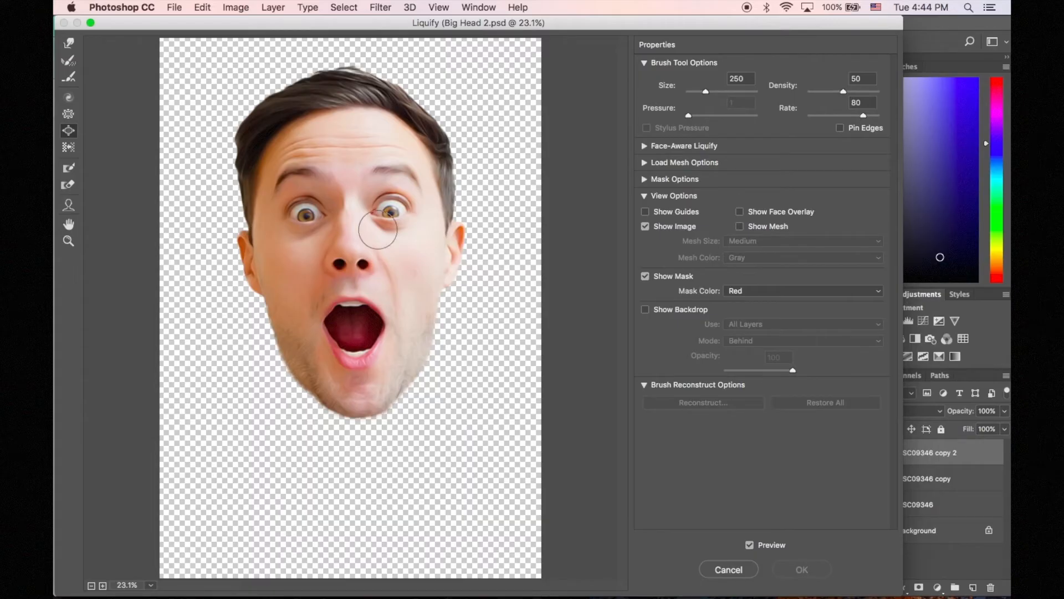
{"action": "left_click", "coordinate": [69, 44]}
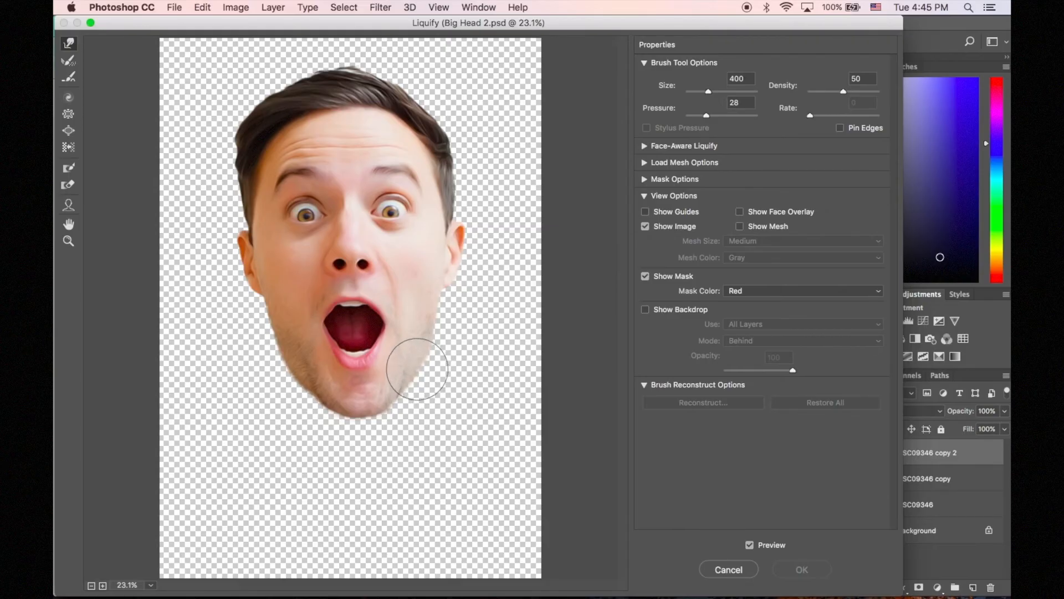
{"action": "left_click_drag", "start_coordinate": [418, 368], "coordinate": [420, 380]}
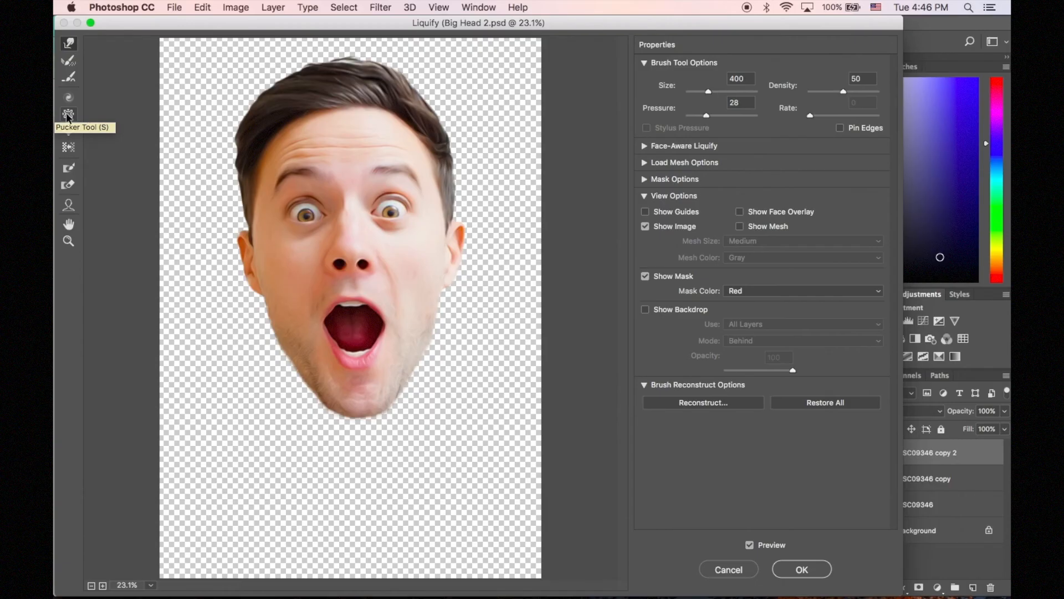
- Enlarge the eyes with the Bloat tool at brush sizes 250 and 125, apply the Liquify changes and deselect the head layer
{"action": "left_click", "coordinate": [68, 130]}
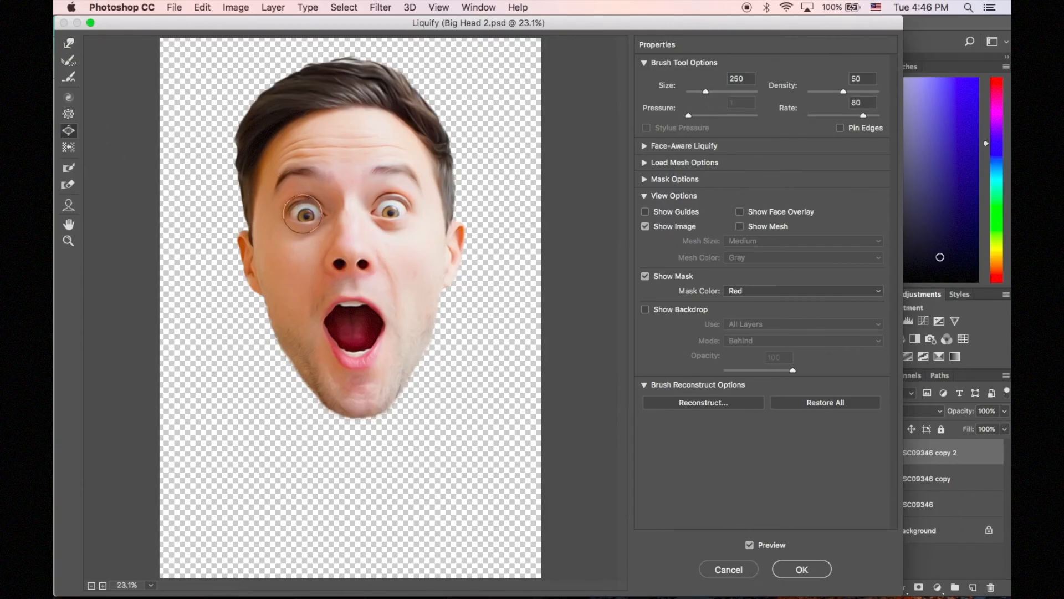
{"action": "left_click", "coordinate": [307, 214]}
{"action": "key", "text": "bracketleft"}
{"action": "key", "text": "bracketleft"}
{"action": "key", "text": "bracketleft"}
{"action": "key", "text": "bracketleft"}
{"action": "left_click", "coordinate": [389, 211]}
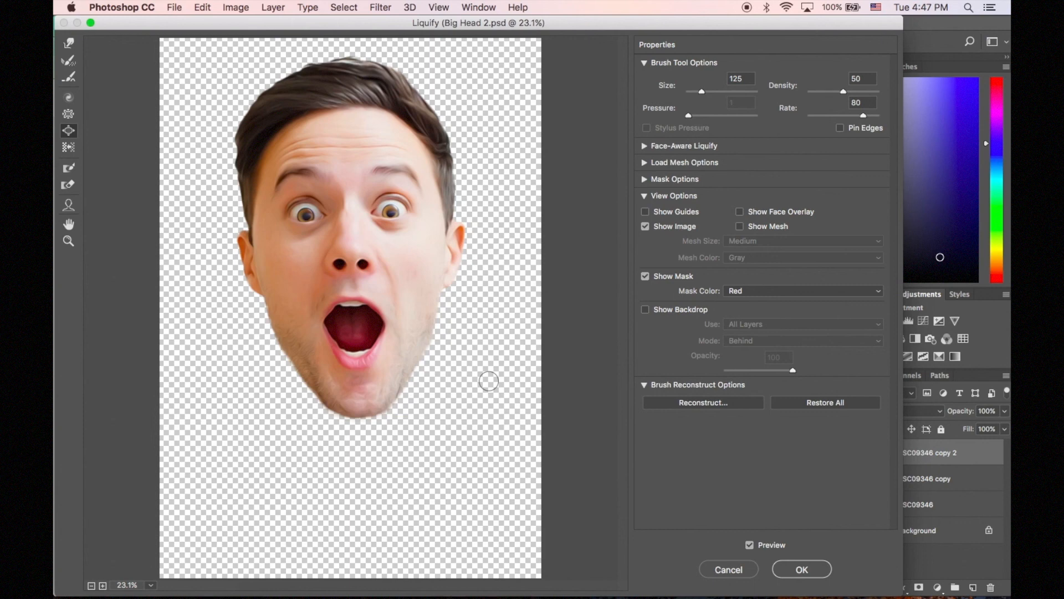
{"action": "left_click", "coordinate": [800, 571]}
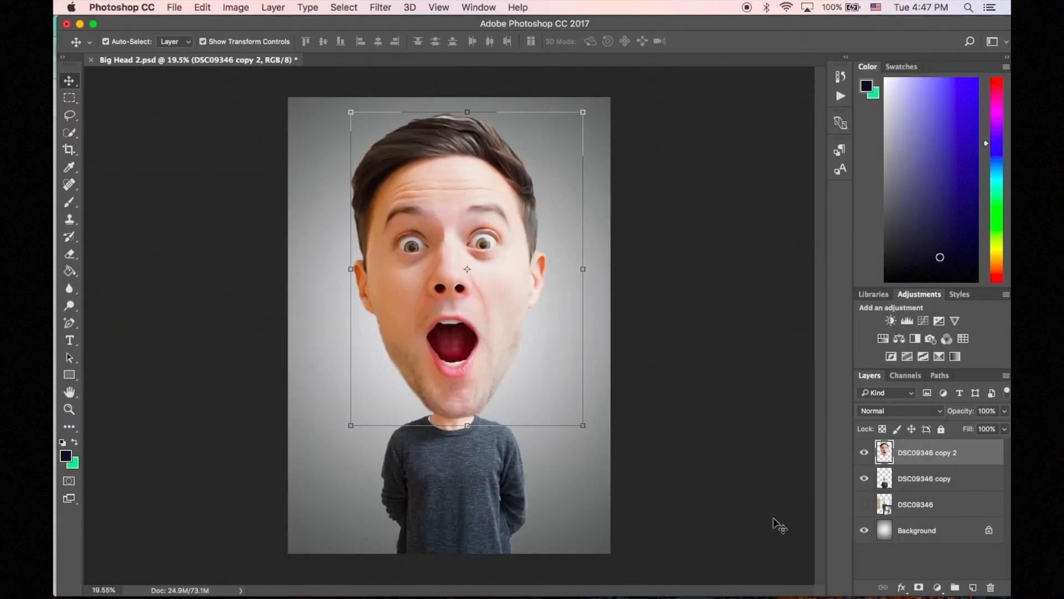
{"action": "left_click", "coordinate": [753, 389]}
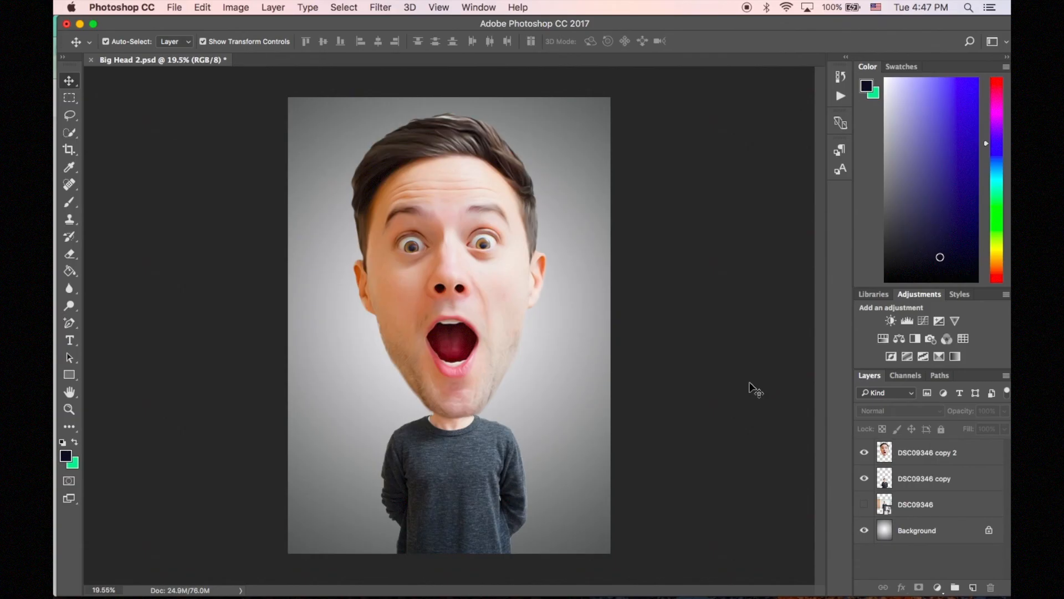